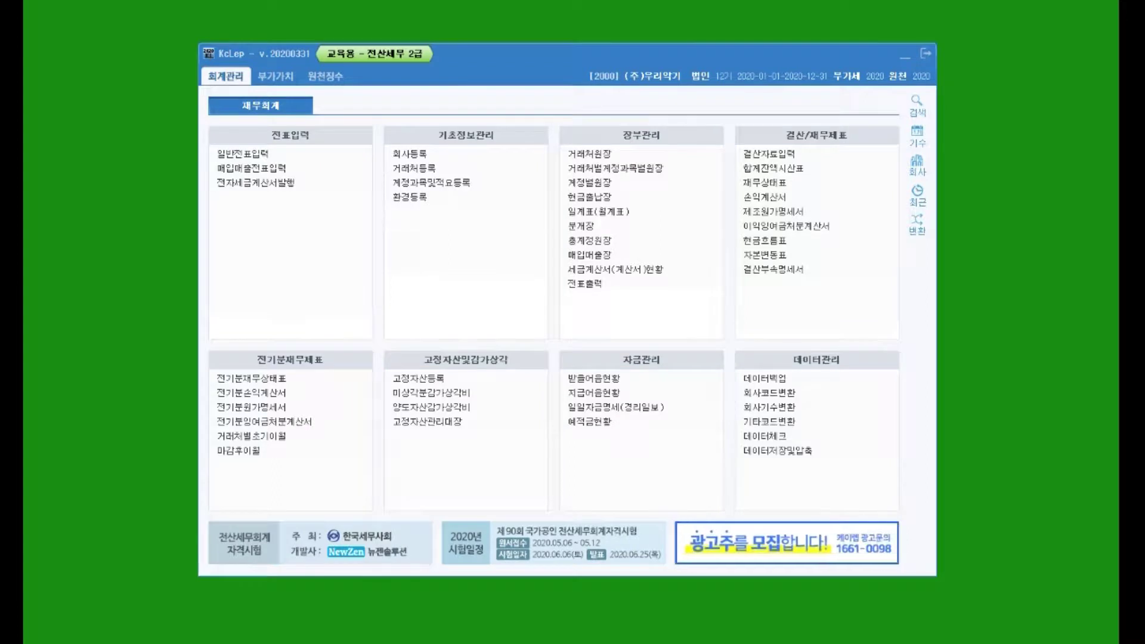
Open the general voucher entry form (일반전표입력) and set the voucher date to February 4, 2020.
{"action": "left_click", "coordinate": [472, 174]}
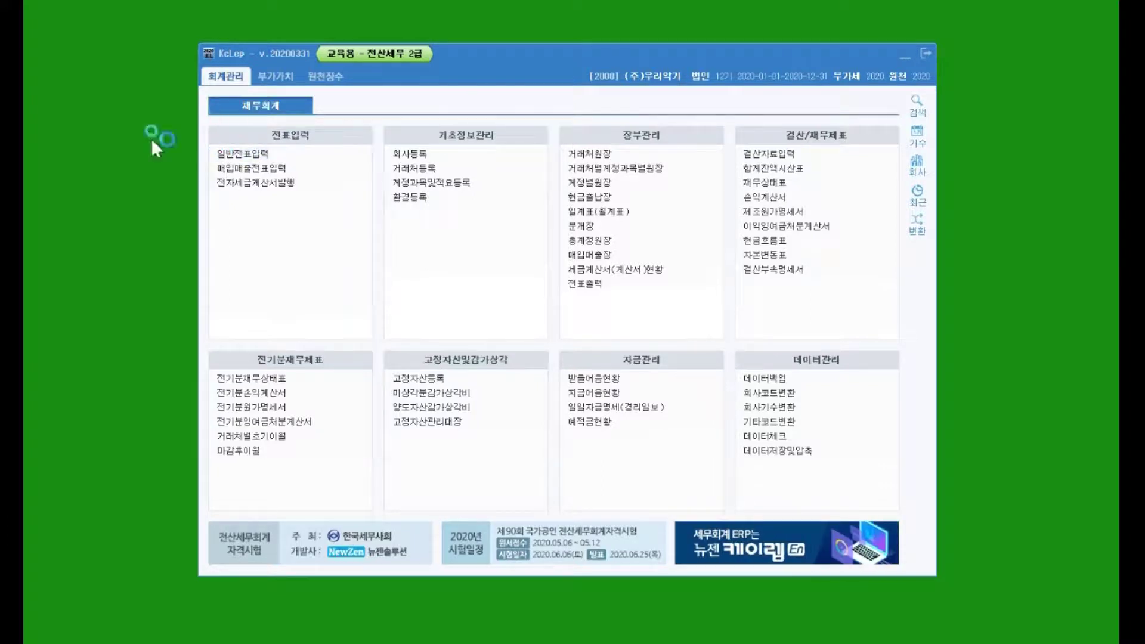
{"action": "left_click", "coordinate": [239, 153]}
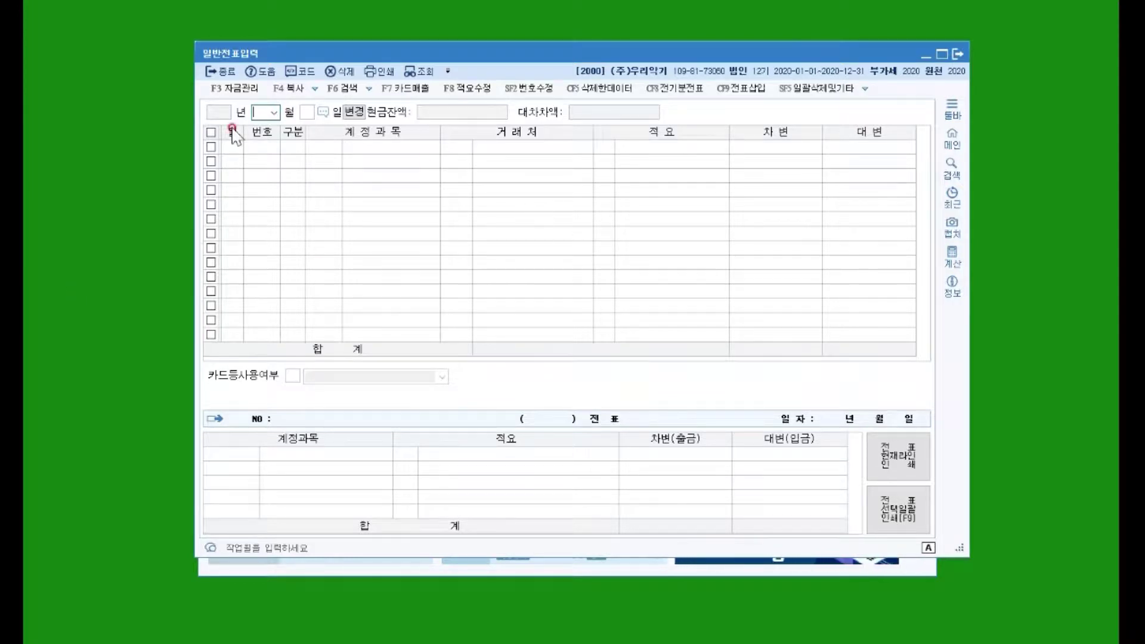
{"action": "left_click", "coordinate": [274, 112]}
{"action": "left_click", "coordinate": [257, 137]}
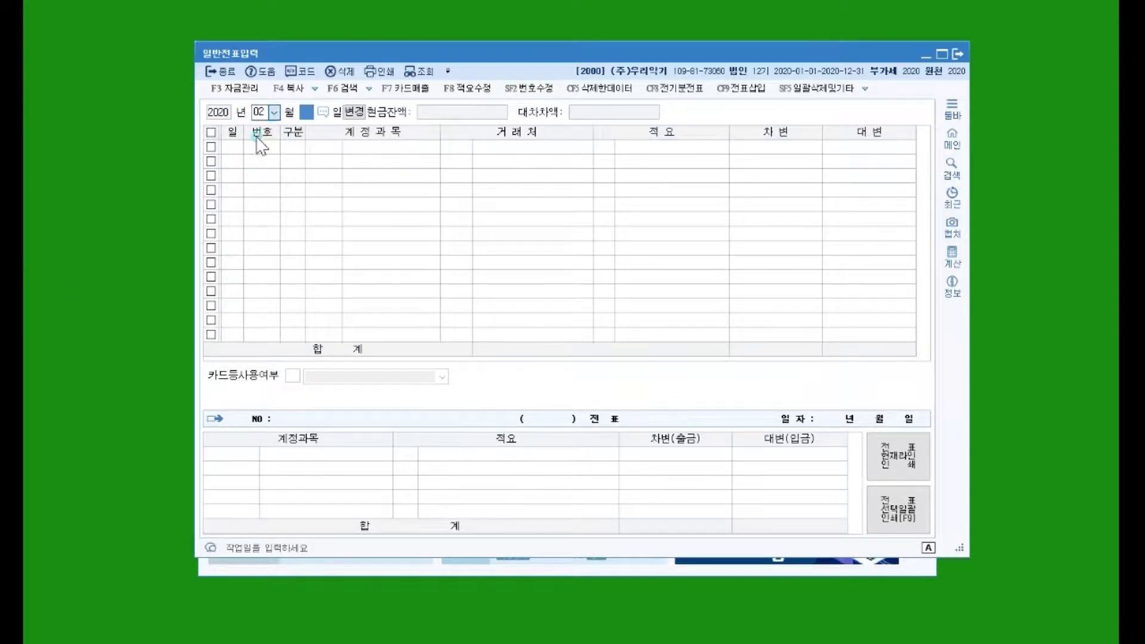
{"action": "type", "text": "4"}
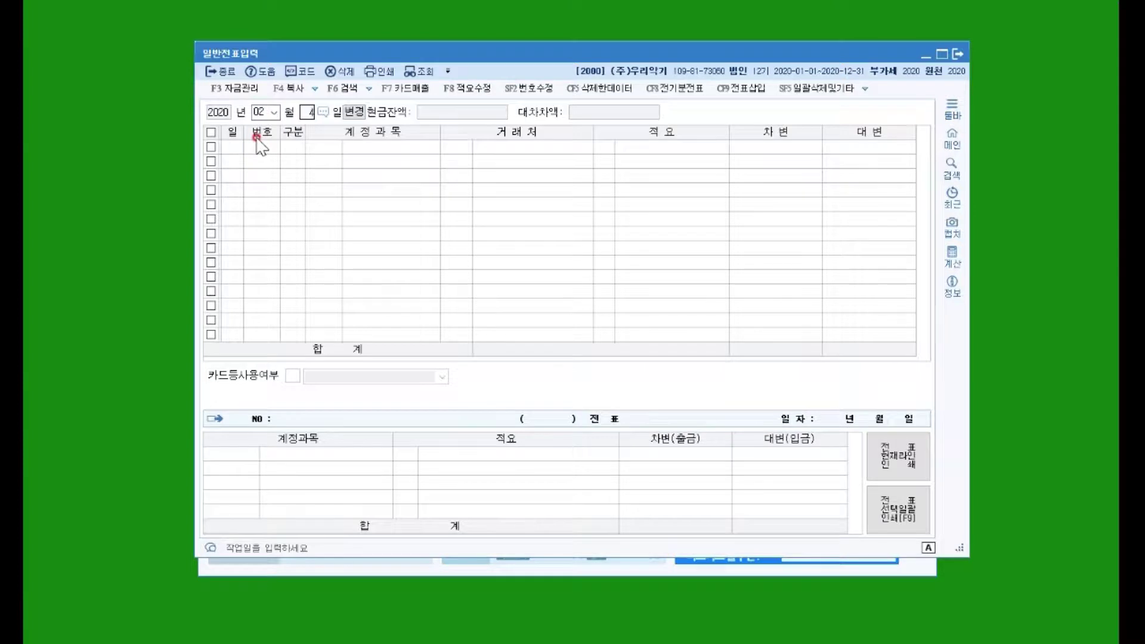
{"action": "key", "text": "Return"}
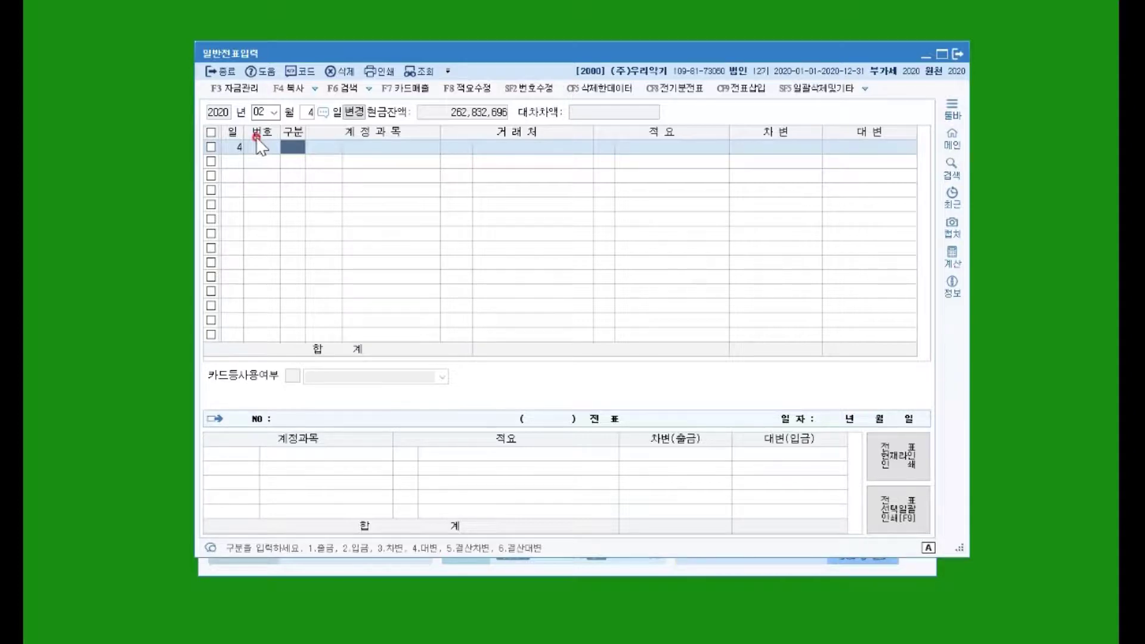
Start a cash withdrawal (출금) entry and assign it the selling and administrative account 0813 접대비.
{"action": "type", "text": "1"}
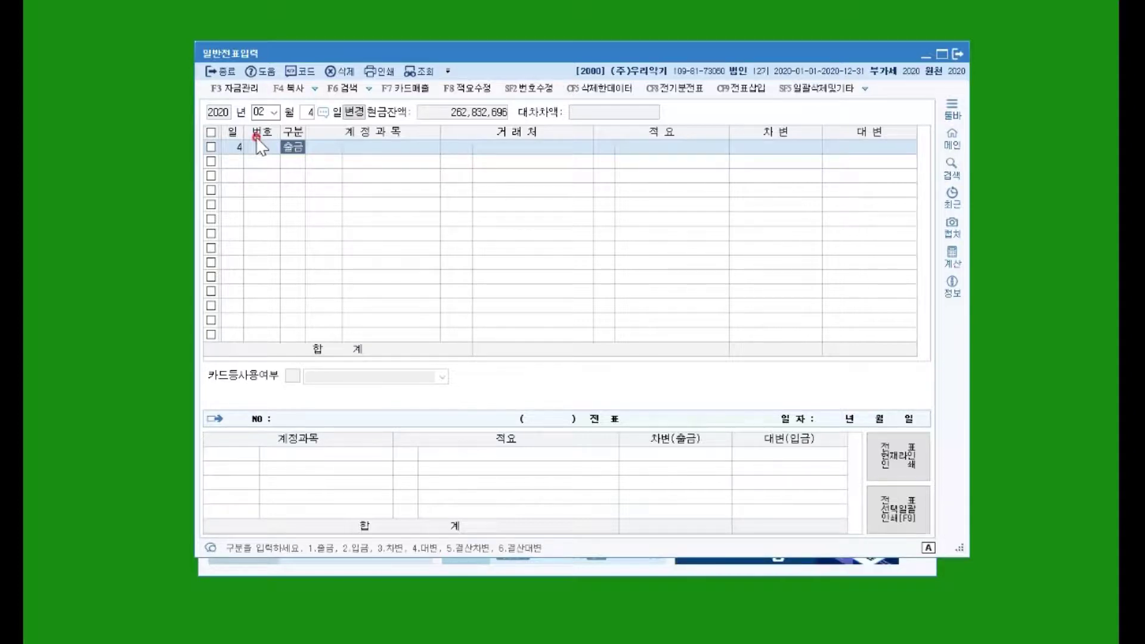
{"action": "key", "text": "Return"}
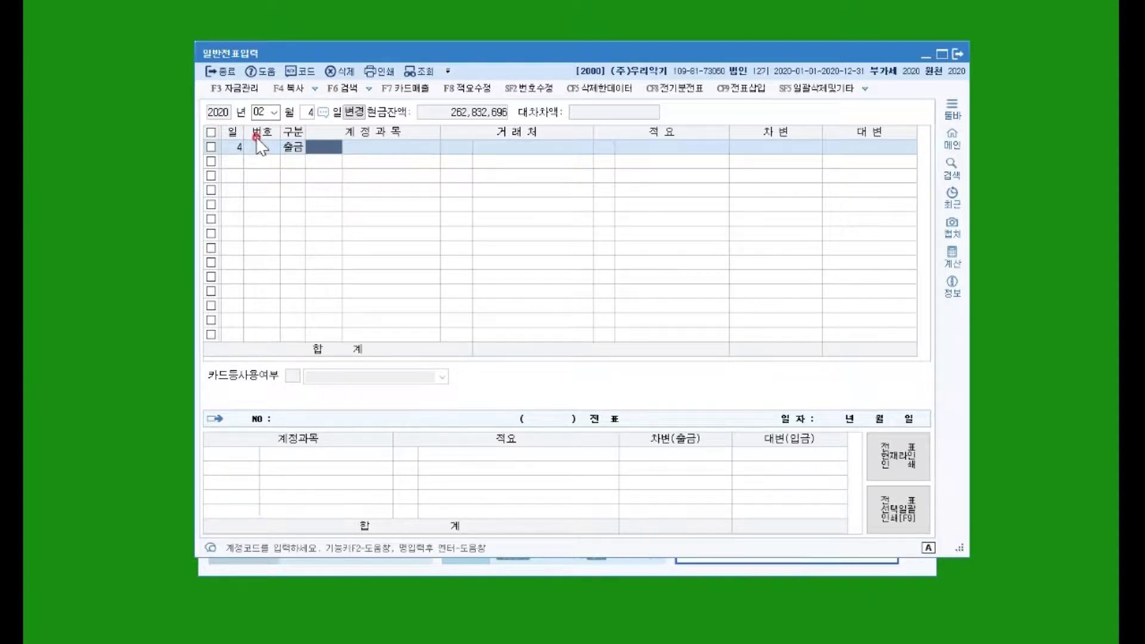
{"action": "type", "text": "접대"}
{"action": "key", "text": "Return"}
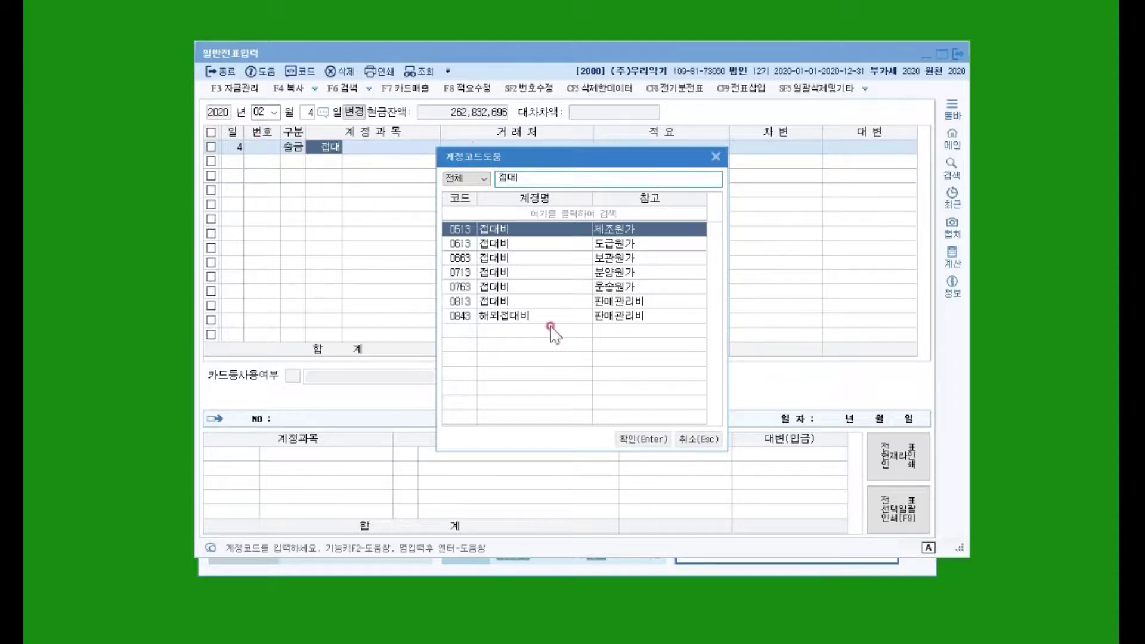
{"action": "left_click", "coordinate": [458, 296]}
{"action": "double_click", "coordinate": [458, 297]}
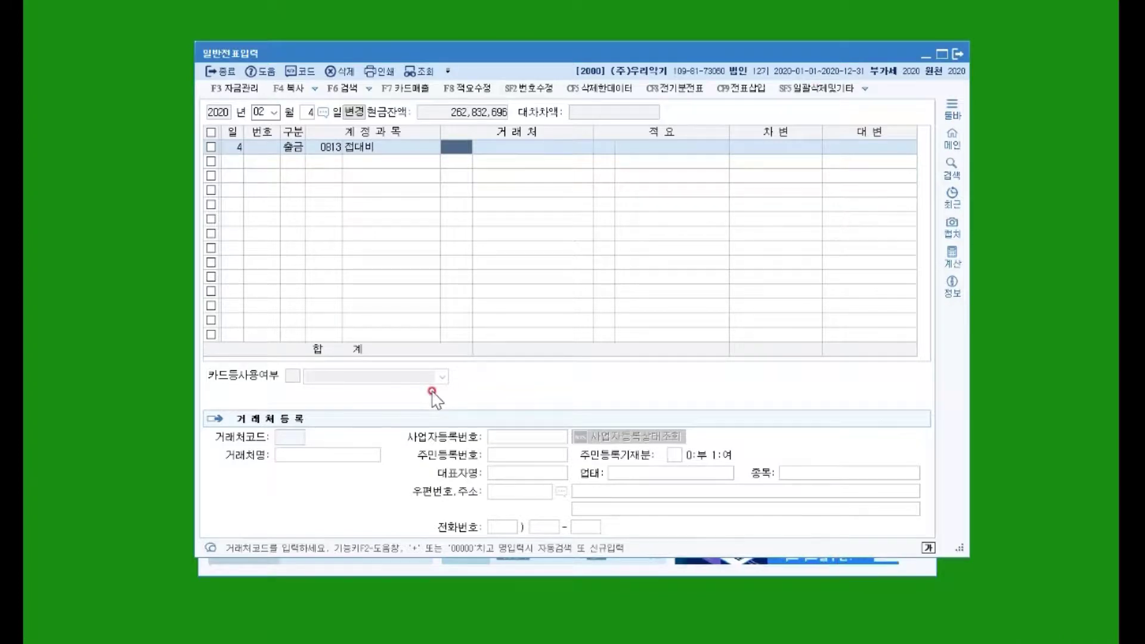
{"action": "type", "text": "매화"}
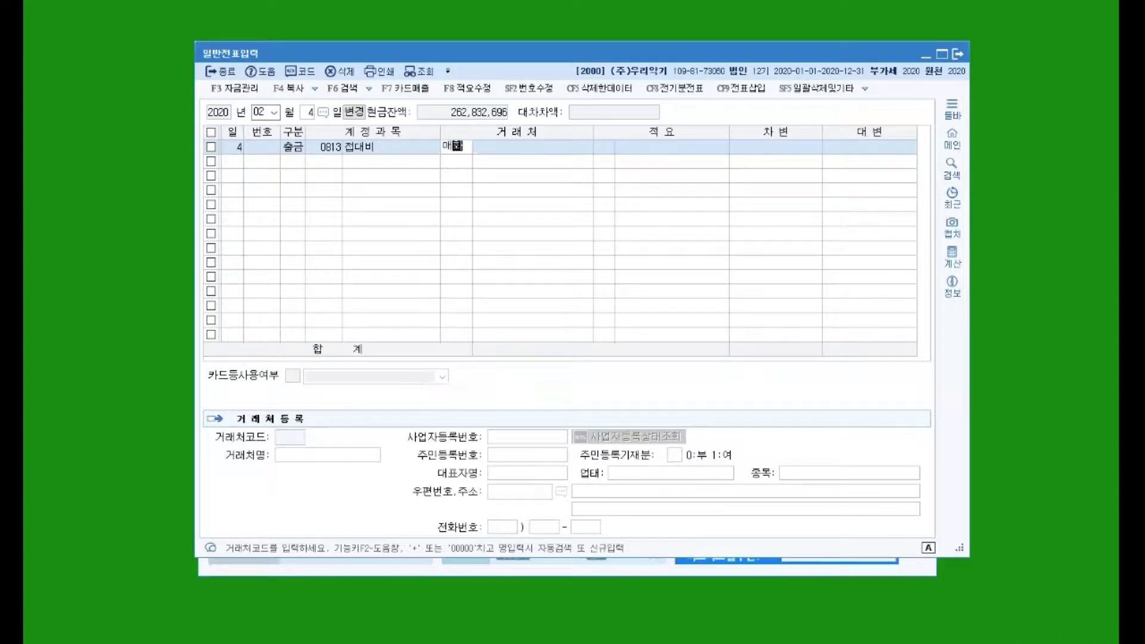
{"action": "key", "text": "Return"}
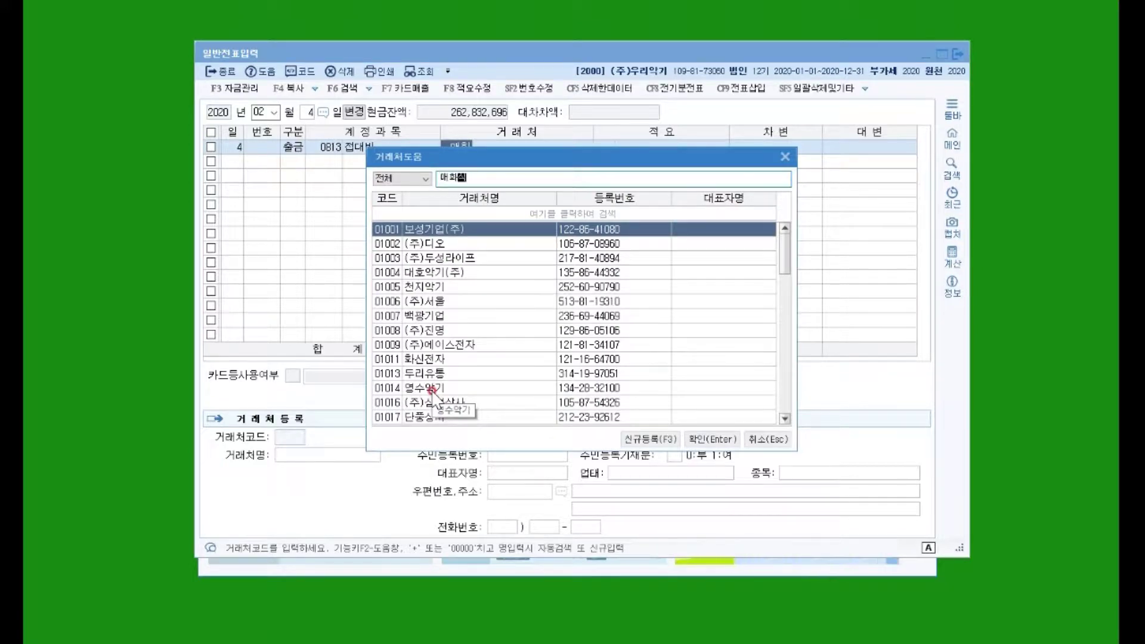
{"action": "key", "text": "Return"}
{"action": "key", "text": "shift+Tab"}
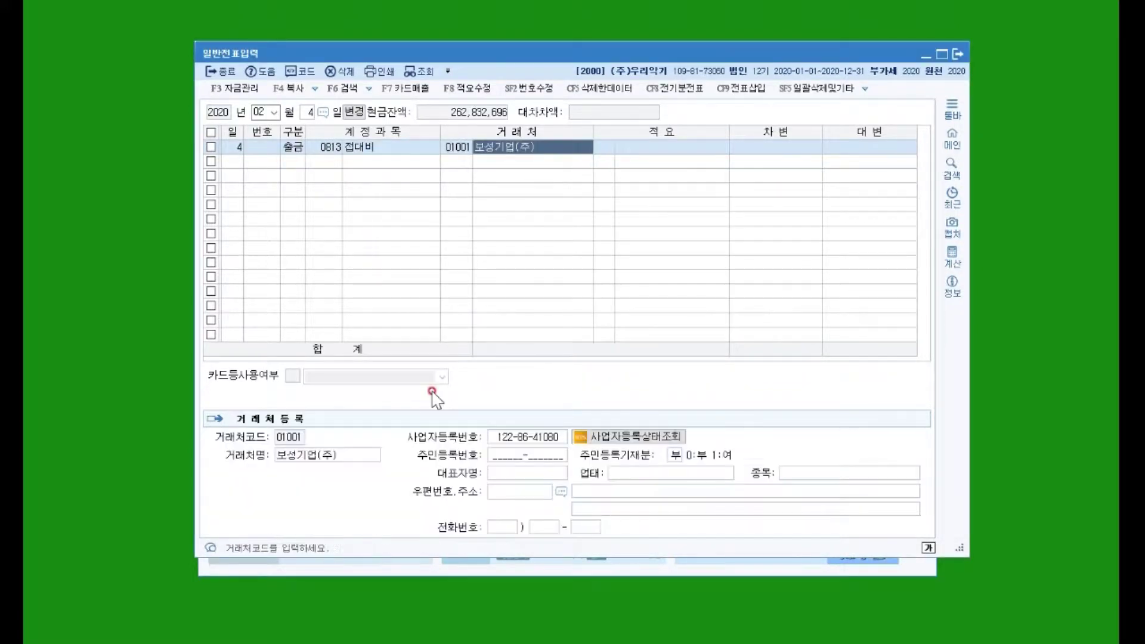
{"action": "key", "text": "BackSpace"}
{"action": "key", "text": "BackSpace"}
{"action": "key", "text": "BackSpace"}
{"action": "key", "text": "BackSpace"}
{"action": "key", "text": "BackSpace"}
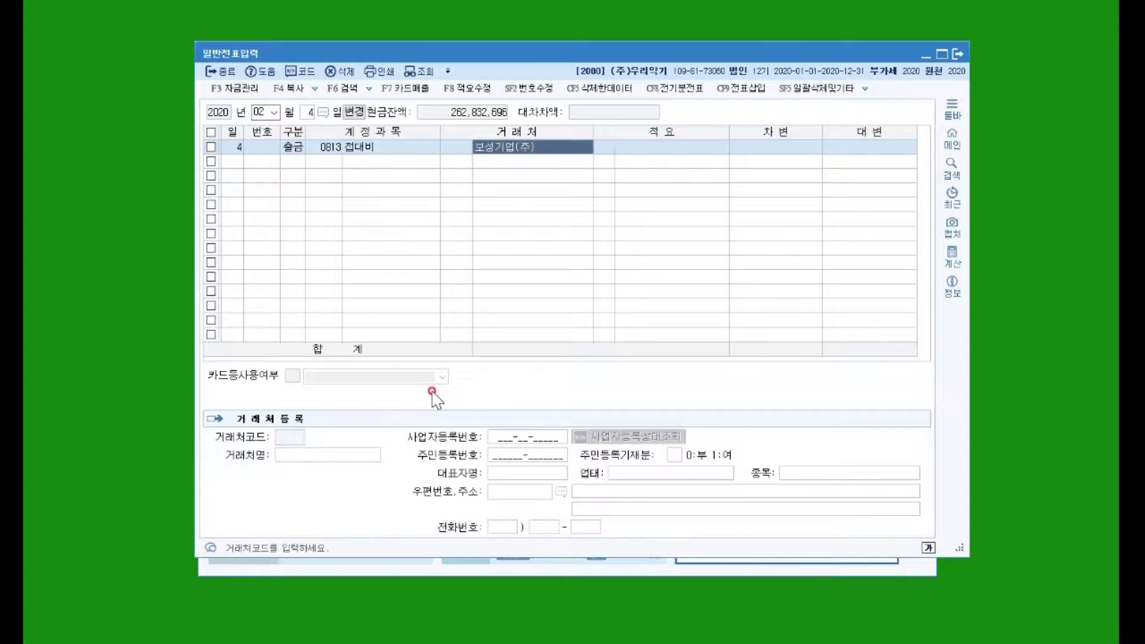
{"action": "key", "text": "BackSpace"}
{"action": "key", "text": "BackSpace"}
{"action": "key", "text": "BackSpace"}
{"action": "key", "text": "BackSpace"}
{"action": "key", "text": "BackSpace"}
{"action": "key", "text": "BackSpace"}
{"action": "key", "text": "BackSpace"}
Set the 접대비 entry's debit amount to 100,000, leaving the vendor and summary blank.
{"action": "key", "text": "Return"}
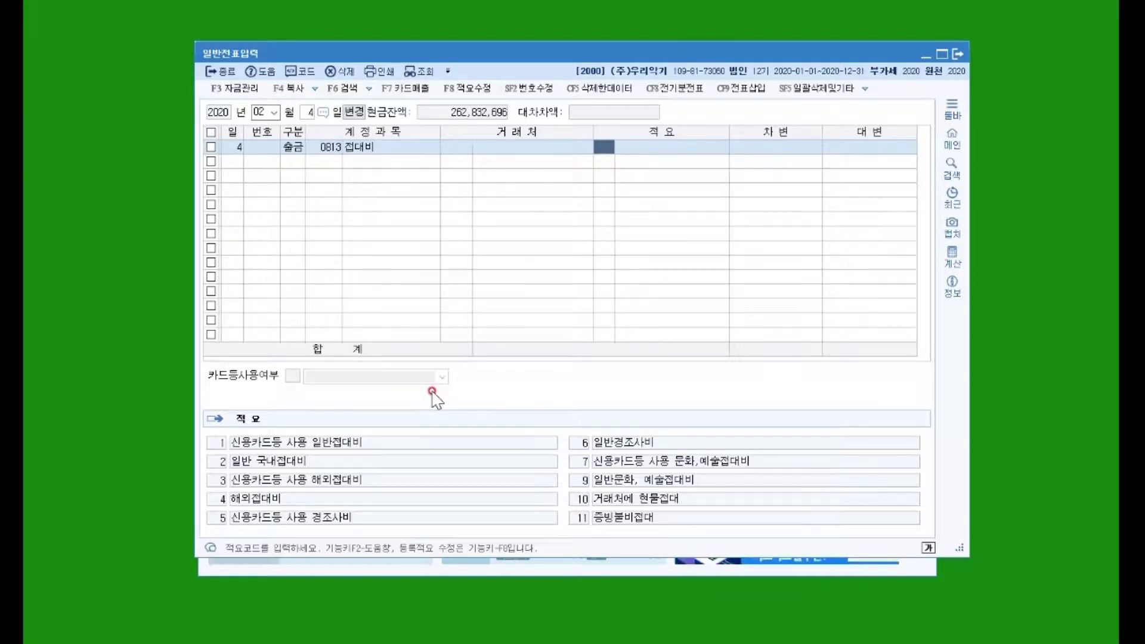
{"action": "key", "text": "Return"}
{"action": "key", "text": "Return"}
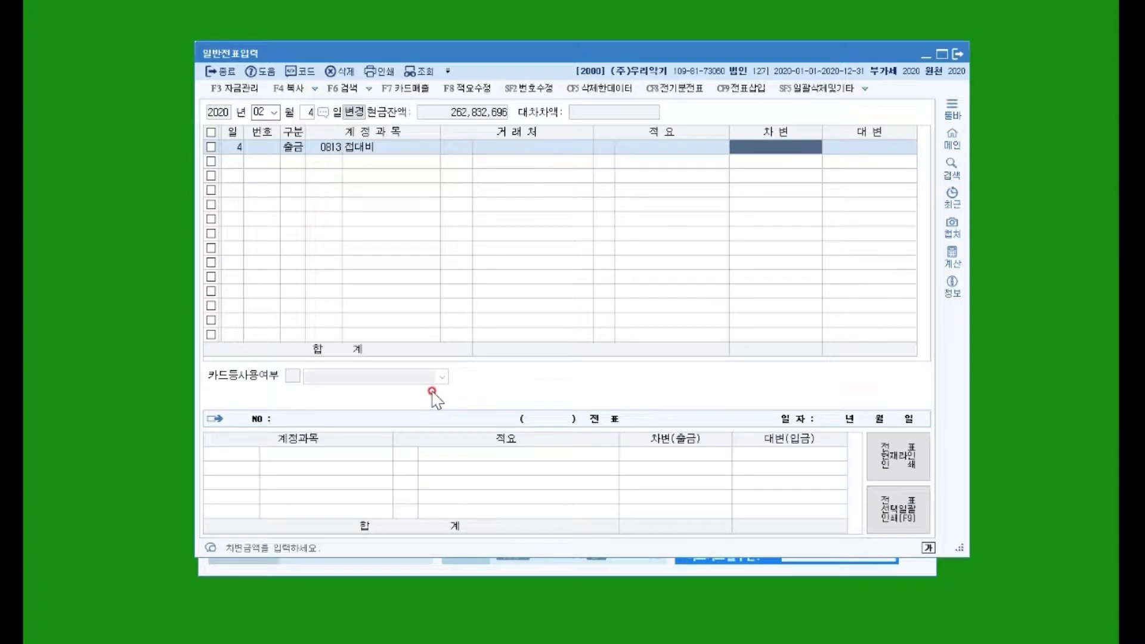
{"action": "type", "text": "1000000"}
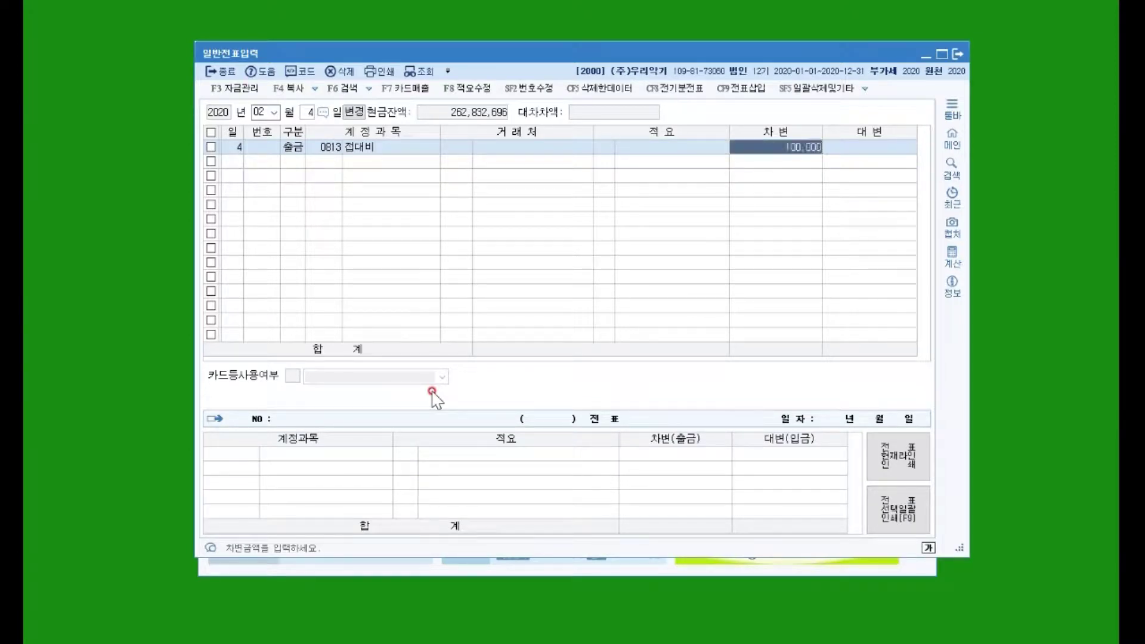
{"action": "key", "text": "Return"}
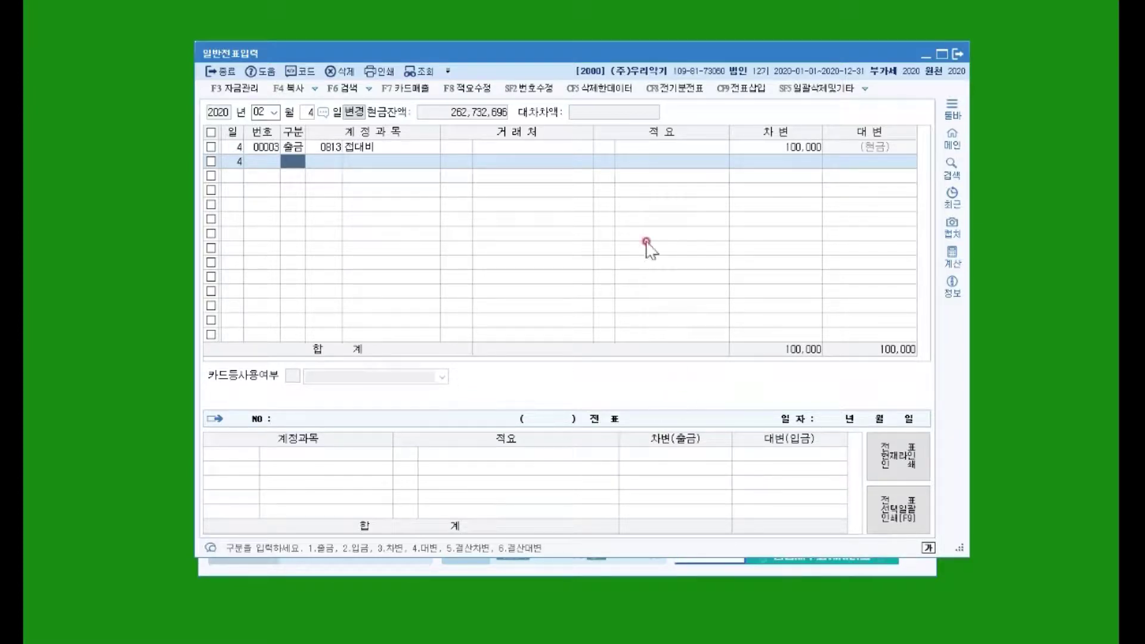
Enter 매화식당 as the vendor name of the 접대비 entry without a vendor code.
{"action": "left_click", "coordinate": [529, 147]}
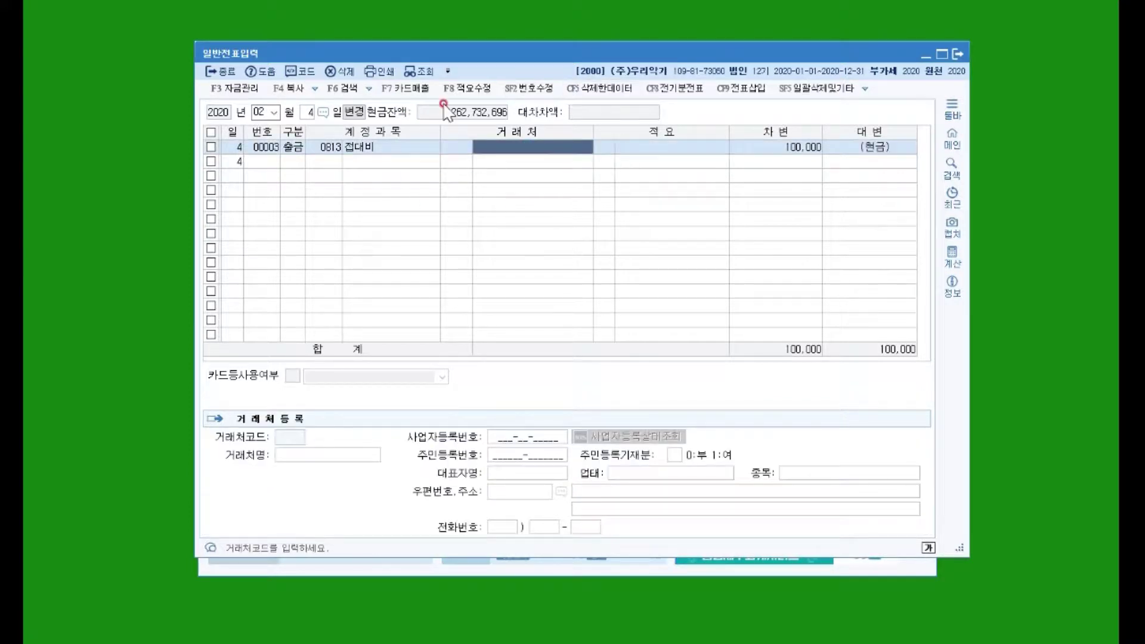
{"action": "type", "text": "매화식당"}
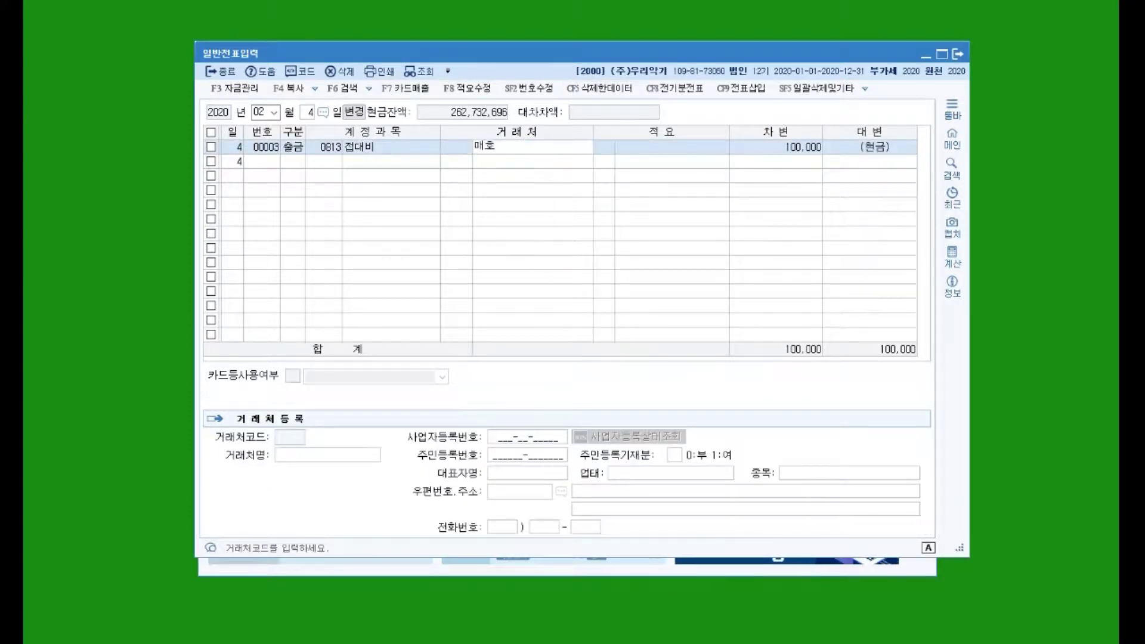
{"action": "key", "text": "Return"}
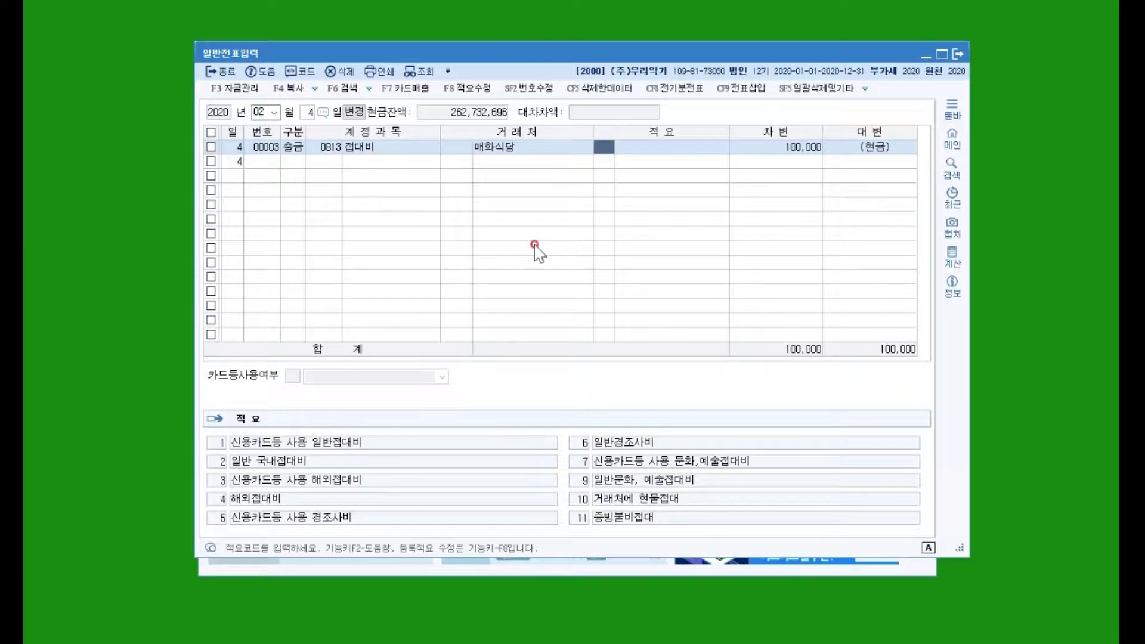
{"action": "key", "text": "Left"}
{"action": "key", "text": "Right"}
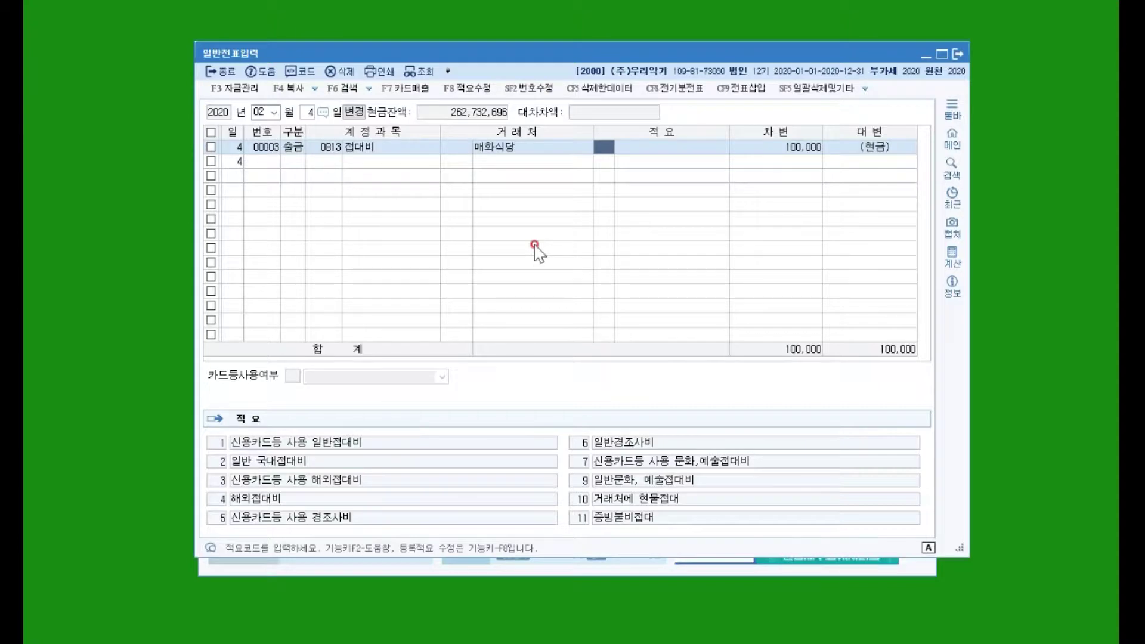
Assign summary code 2, 일반 국내접대비, to the 접대비 entry.
{"action": "type", "text": "2"}
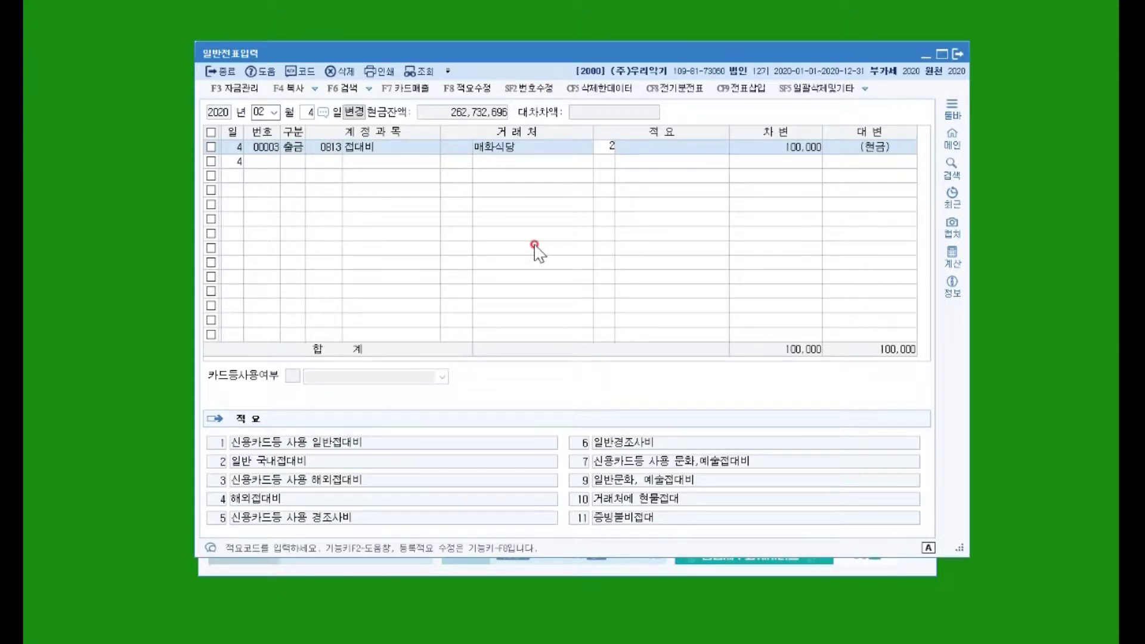
{"action": "key", "text": "Return"}
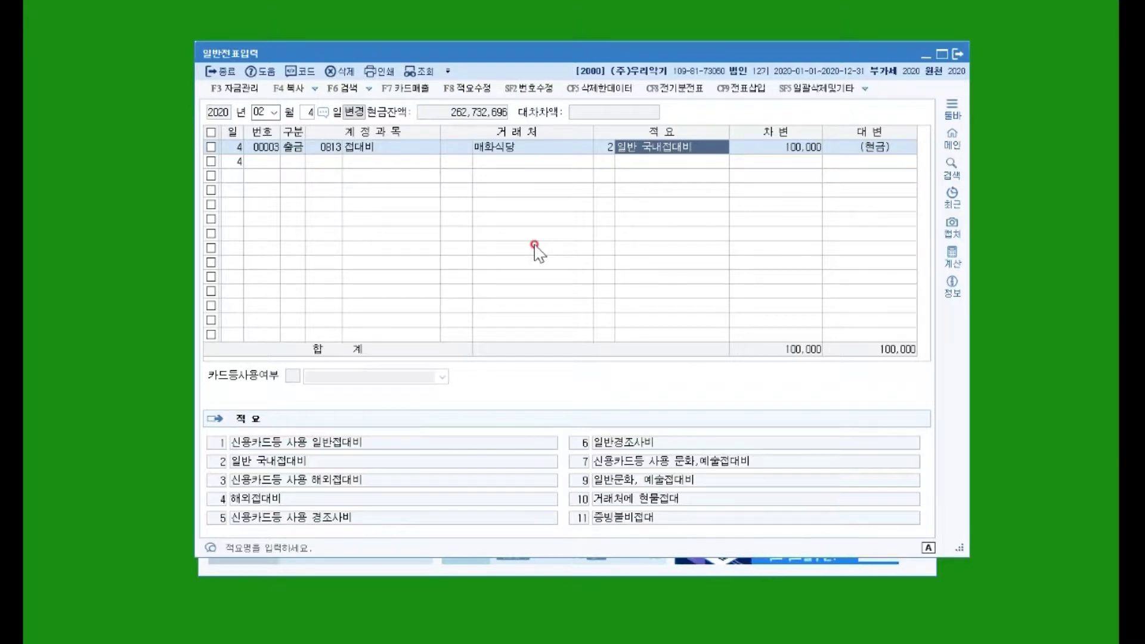
{"action": "key", "text": "Return"}
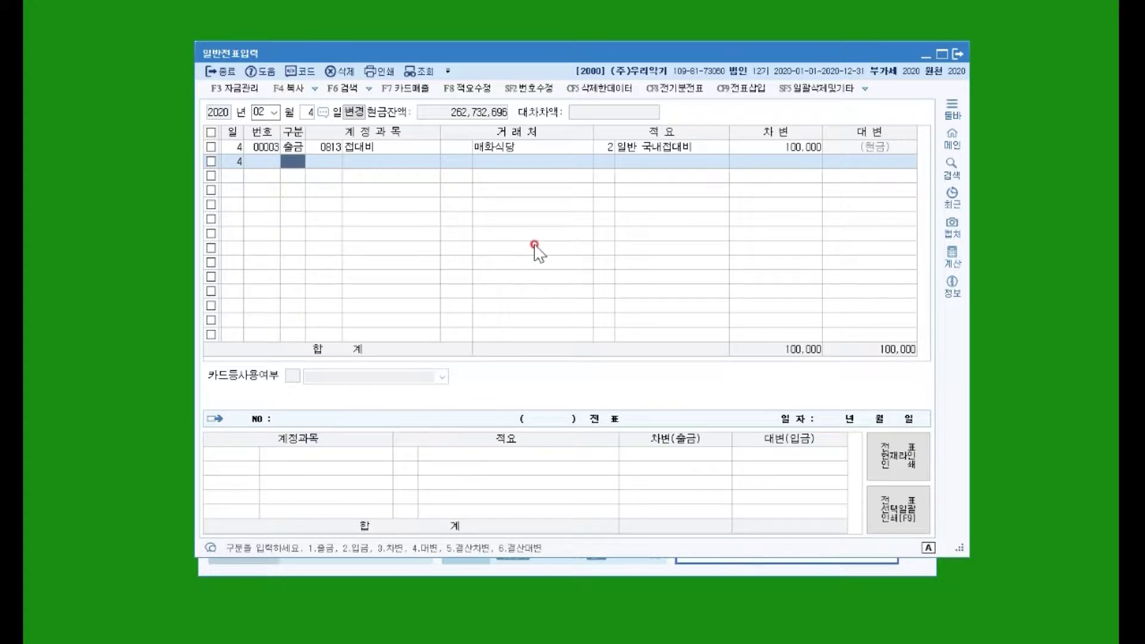
Add a second cash withdrawal (출금) entry using the manufacturing cost account 0517 세금과공과금.
{"action": "type", "text": "1"}
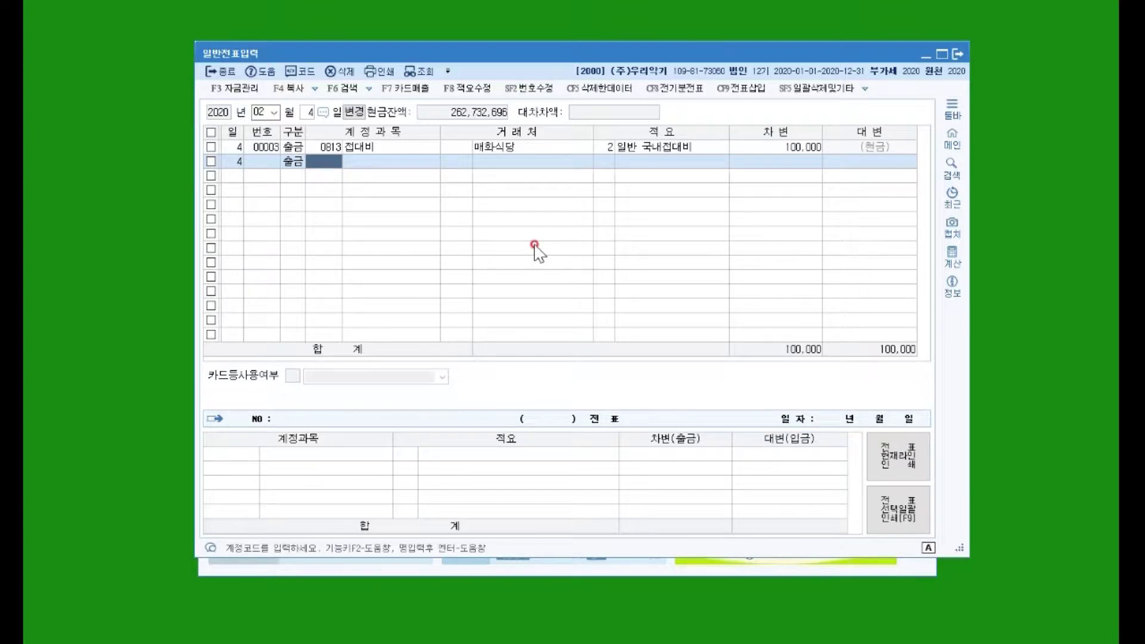
{"action": "type", "text": "세금"}
{"action": "key", "text": "Return"}
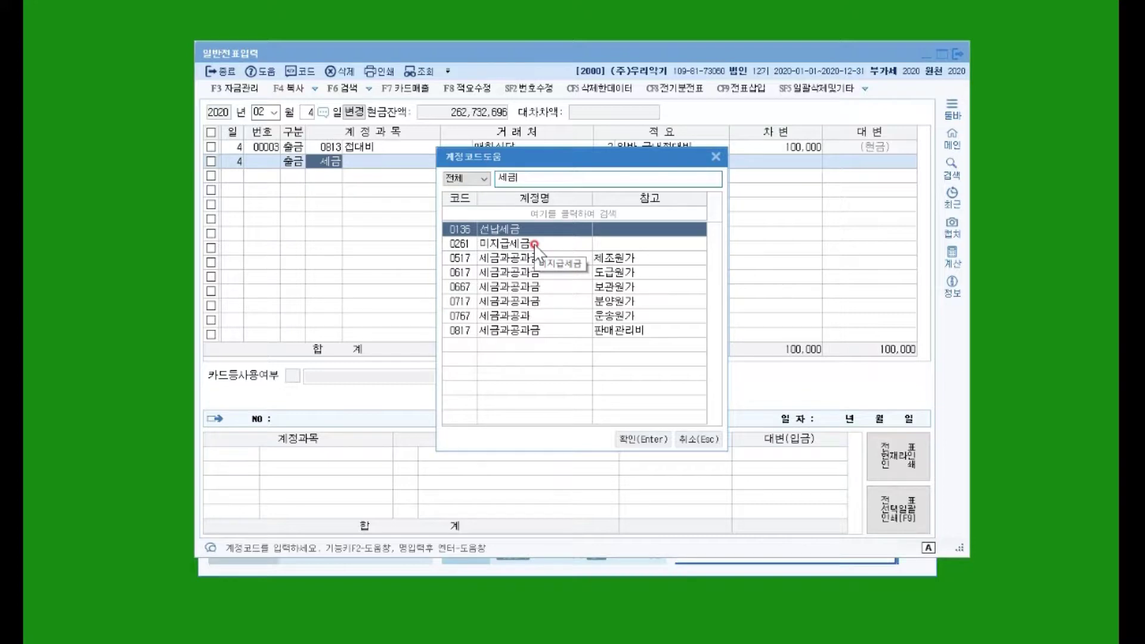
{"action": "key", "text": "Down"}
{"action": "key", "text": "Down"}
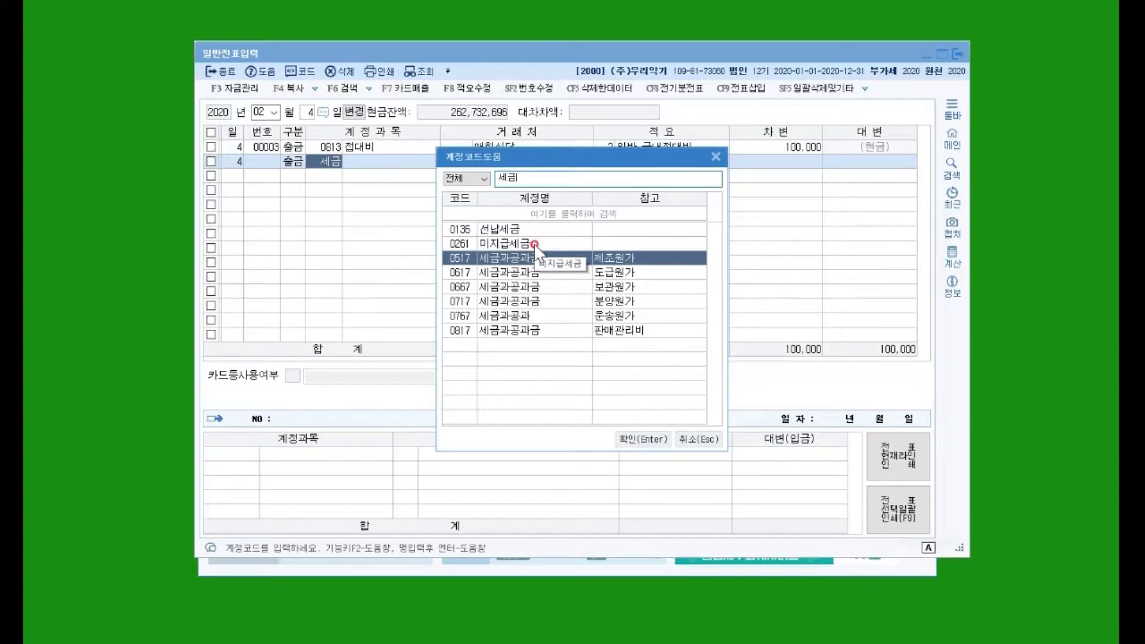
{"action": "key", "text": "Return"}
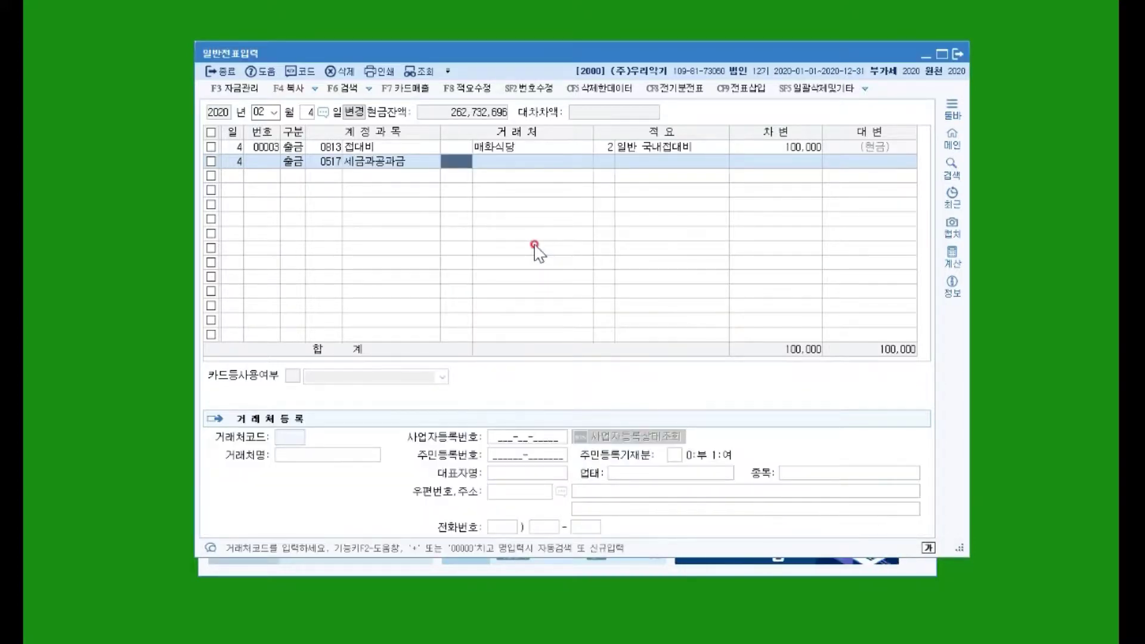
Enter 공장 재산세 as the 세금과공과금 entry's summary and 300,000 as its debit amount, leaving the vendor blank.
{"action": "key", "text": "Return"}
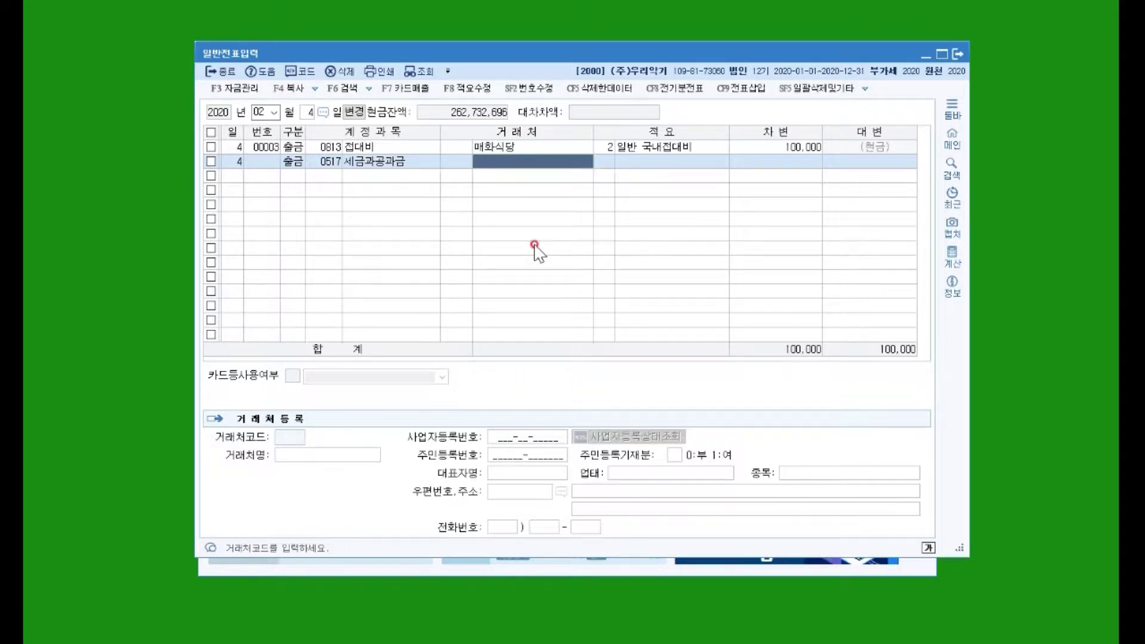
{"action": "key", "text": "Return"}
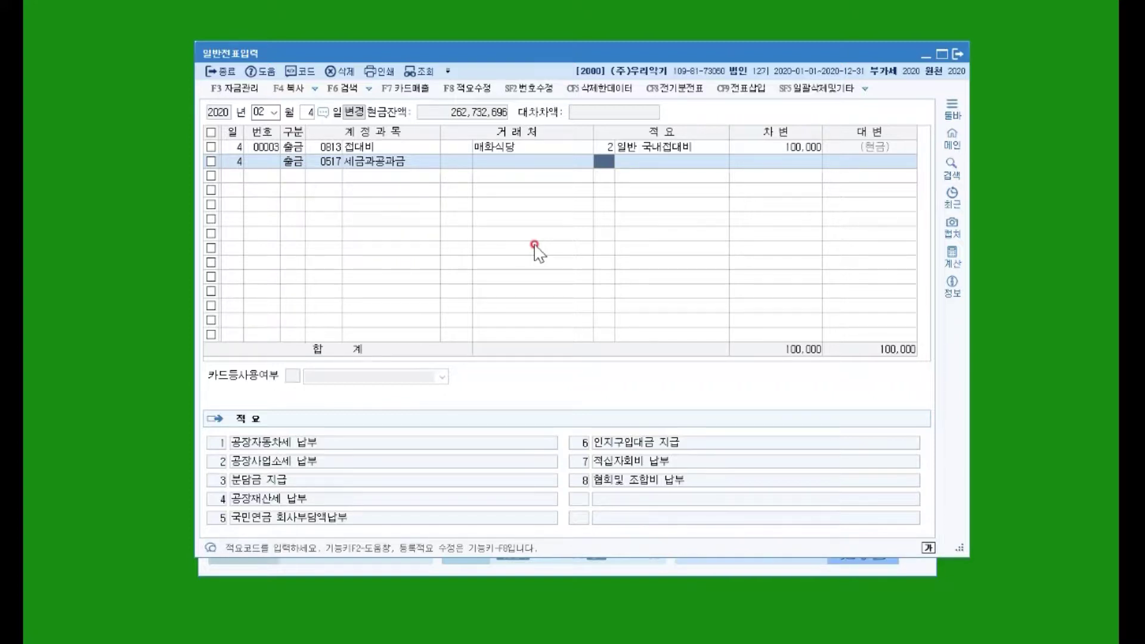
{"action": "key", "text": "Return"}
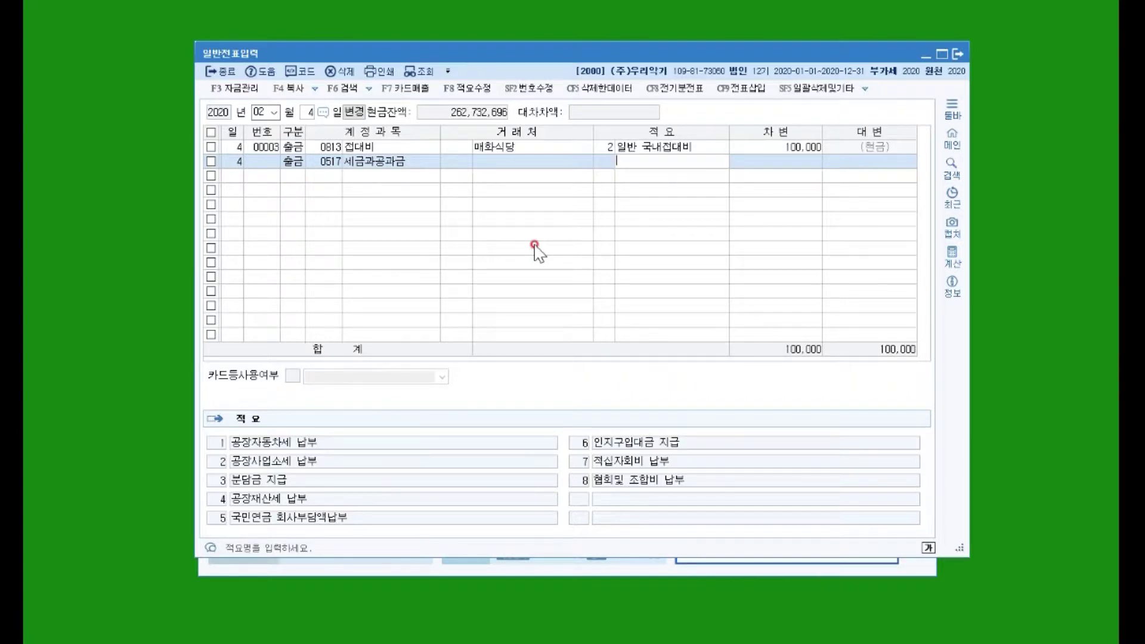
{"action": "type", "text": "공장 "}
{"action": "type", "text": "ㅅ"}
{"action": "type", "text": "재산세"}
{"action": "key", "text": "Return"}
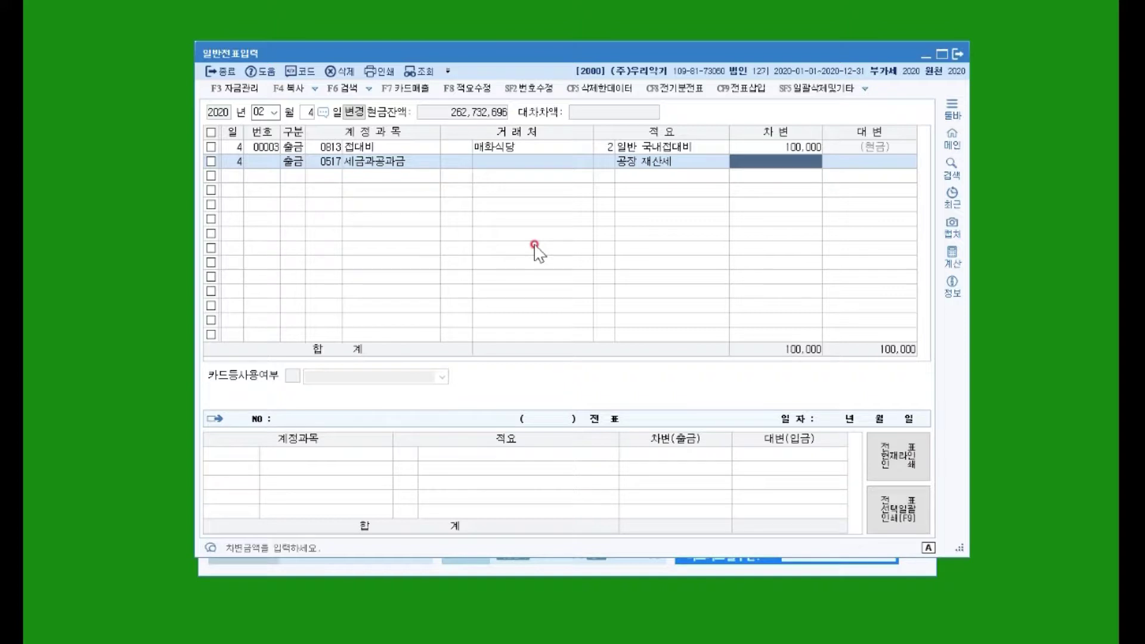
{"action": "type", "text": "3000000"}
{"action": "key", "text": "Return"}
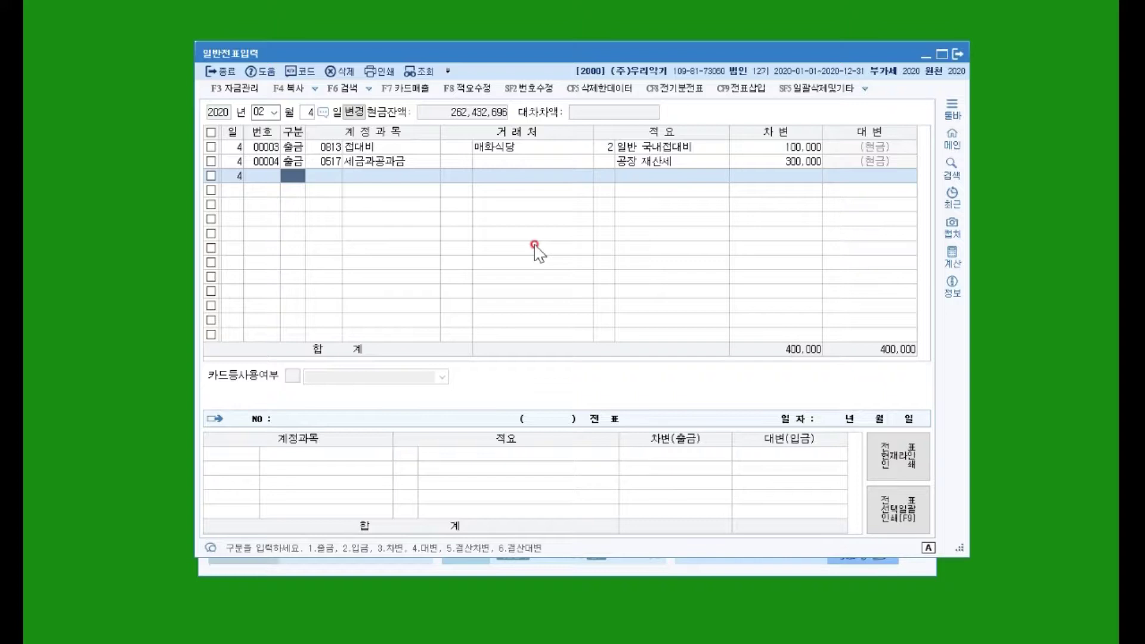
Change the voucher day to 6 for the February 2020 entries.
{"action": "left_click", "coordinate": [306, 112]}
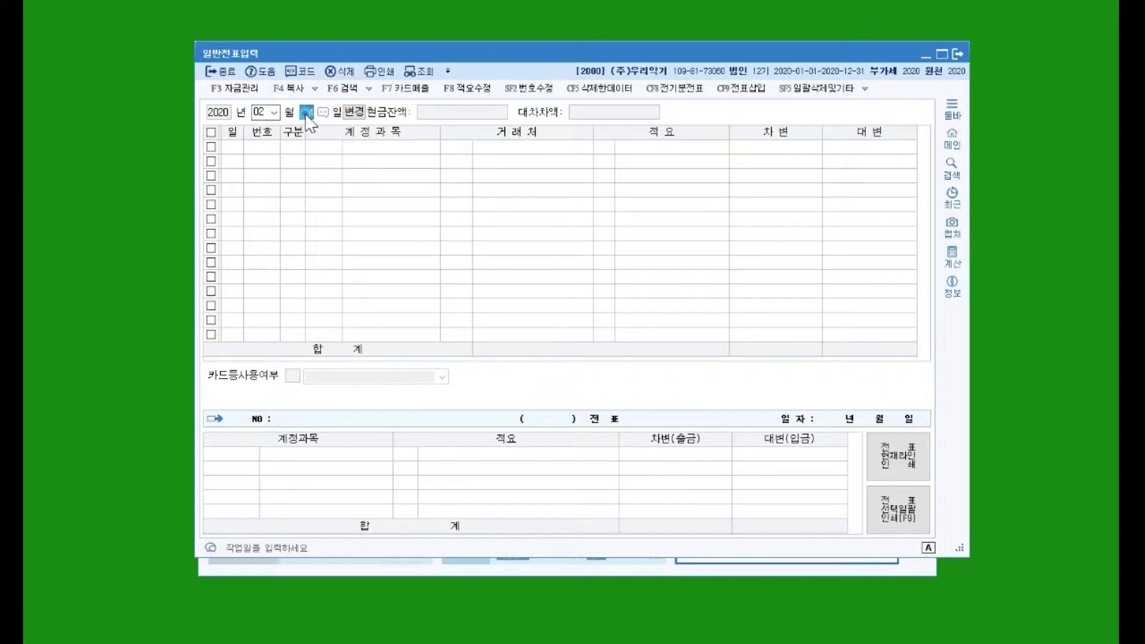
{"action": "type", "text": "6"}
{"action": "key", "text": "Return"}
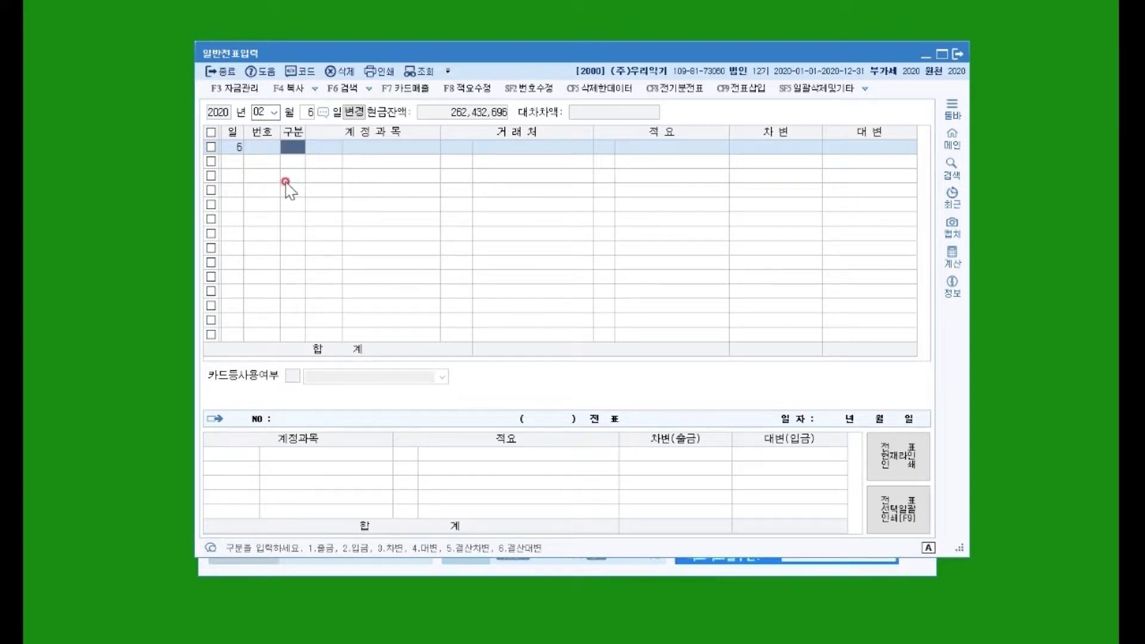
Add a cash receipt (입금) entry for day 6 using account 0259 선수금.
{"action": "type", "text": "2"}
{"action": "key", "text": "Return"}
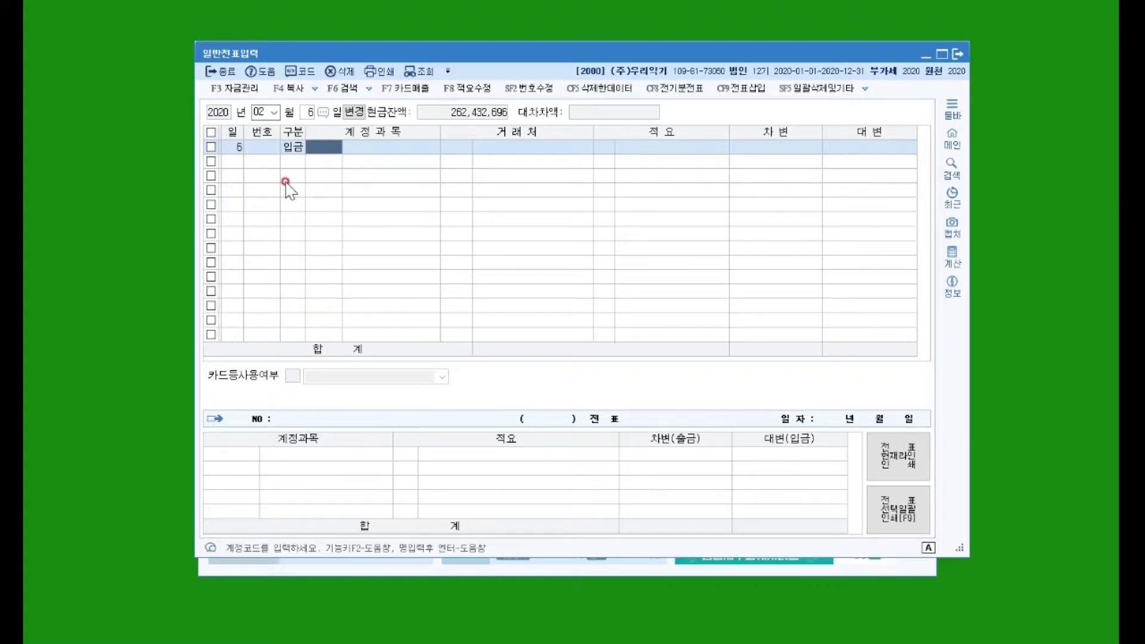
{"action": "type", "text": "선수"}
{"action": "key", "text": "Return"}
{"action": "key", "text": "Return"}
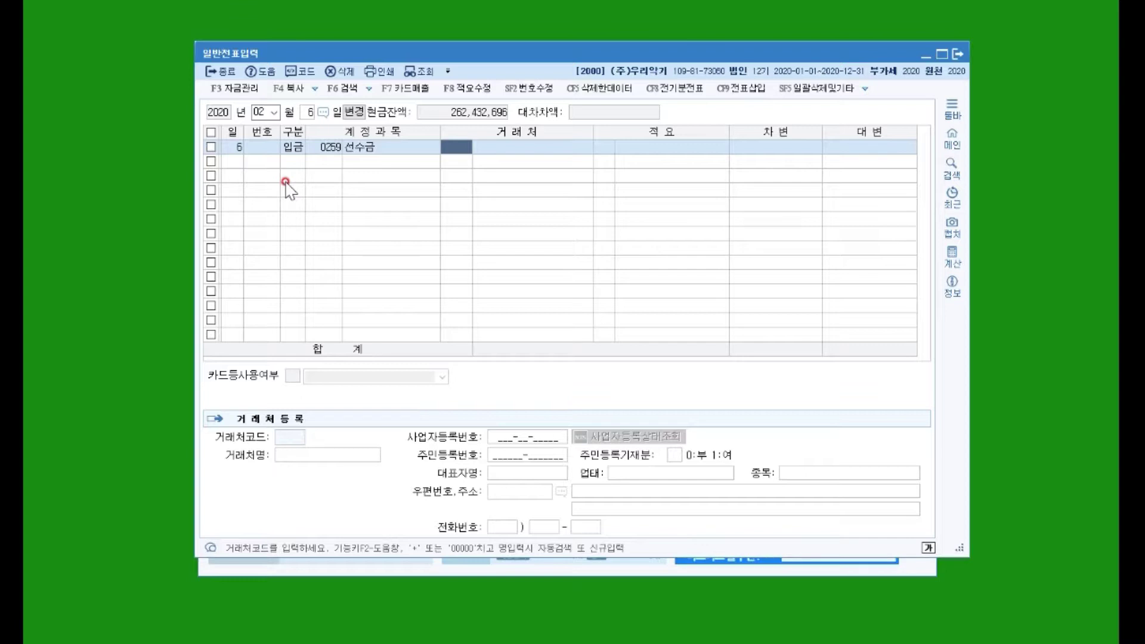
Assign vendor 비티엔상사, code 01054, to the 선수금 entry.
{"action": "type", "text": "비티엔"}
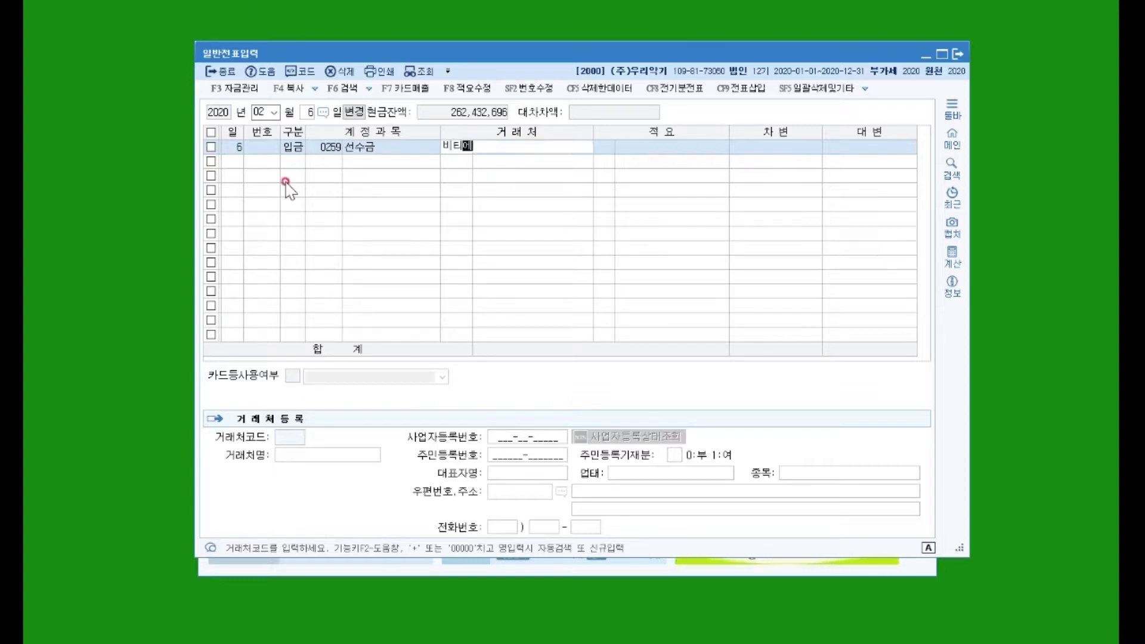
{"action": "key", "text": "Return"}
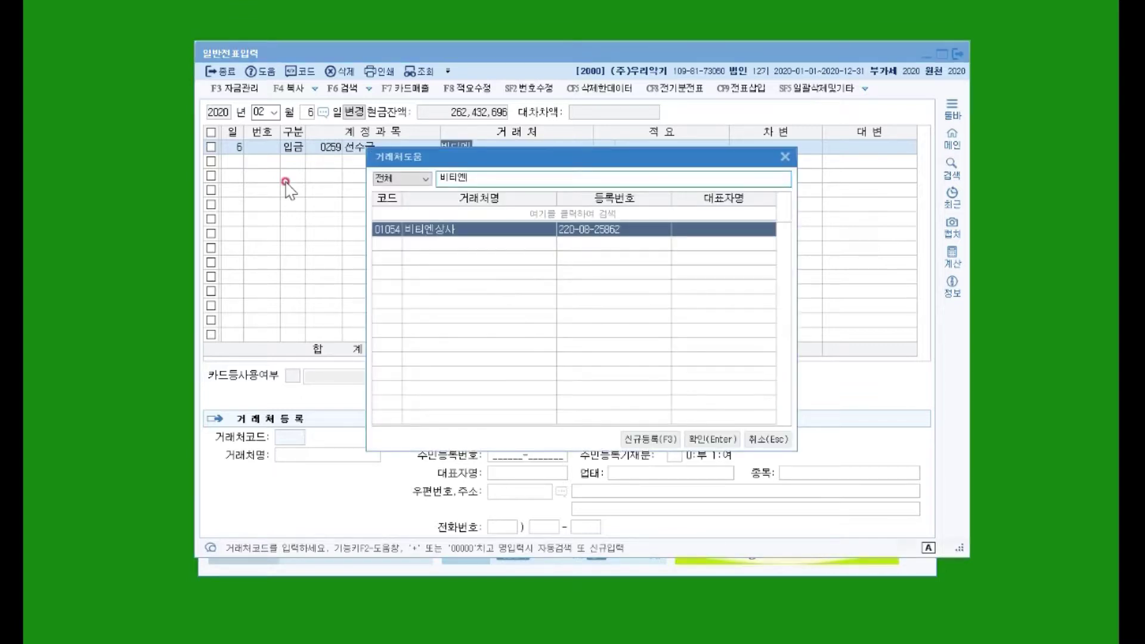
{"action": "key", "text": "Return"}
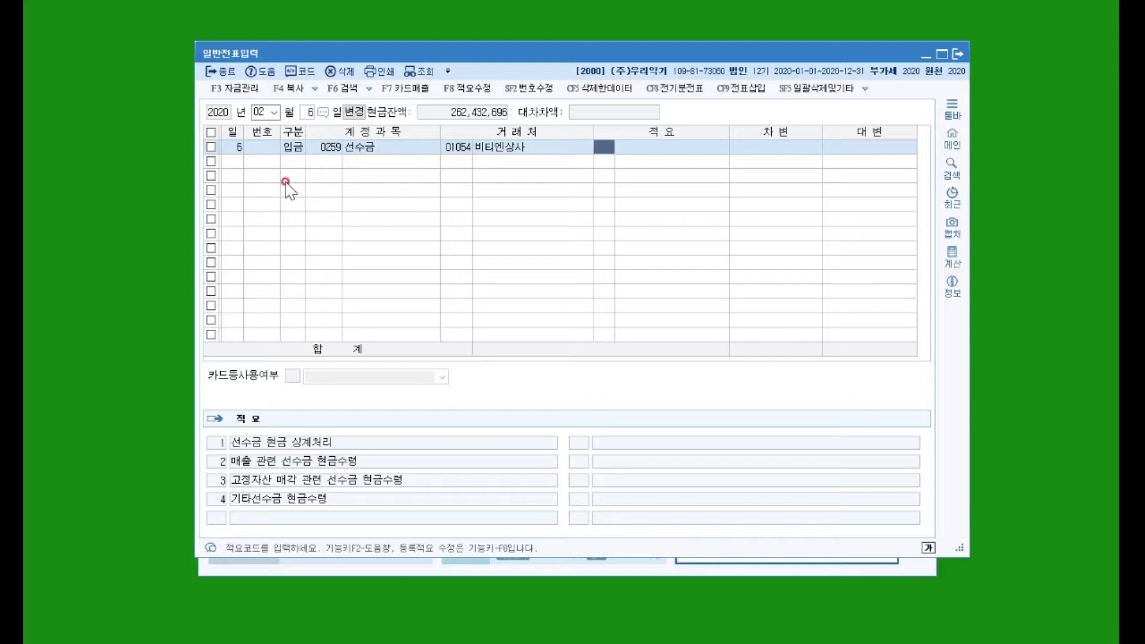
Complete the 선수금 entry with summary code 2, 매출 관련 선수금 현금수령, and a credit amount of 5,000,000.
{"action": "type", "text": "2"}
{"action": "key", "text": "Return"}
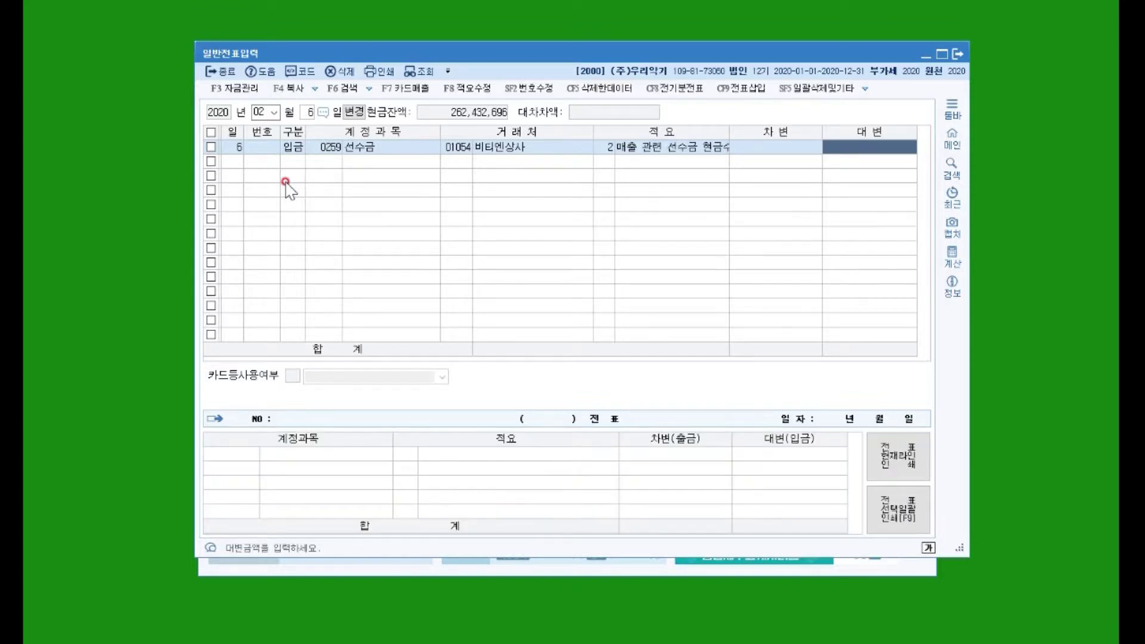
{"action": "type", "text": "5000000"}
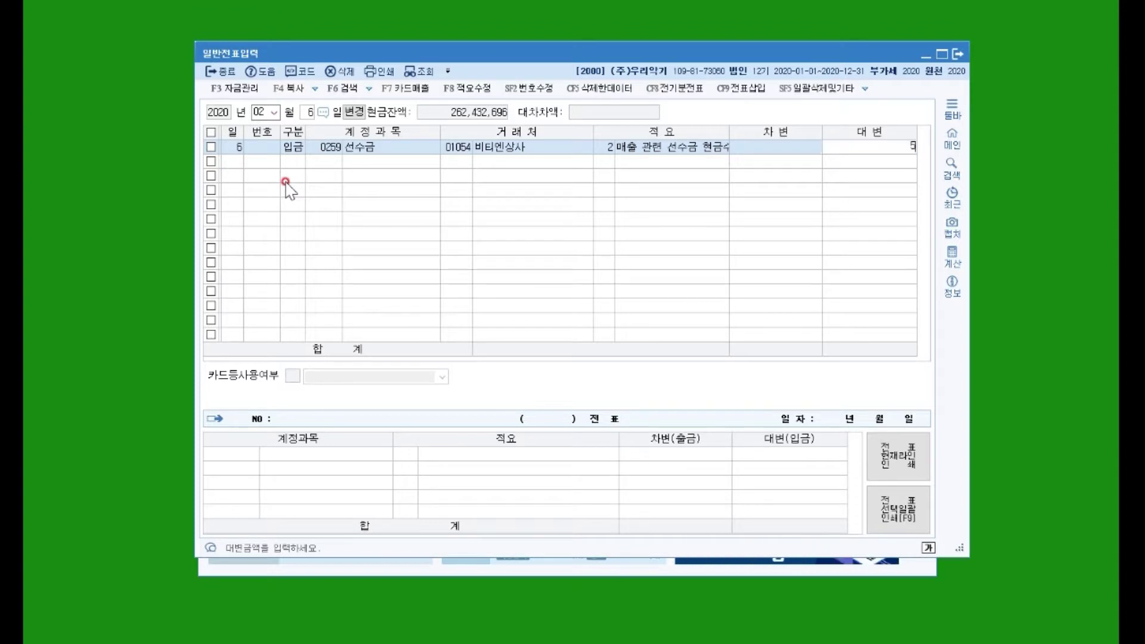
{"action": "key", "text": "Return"}
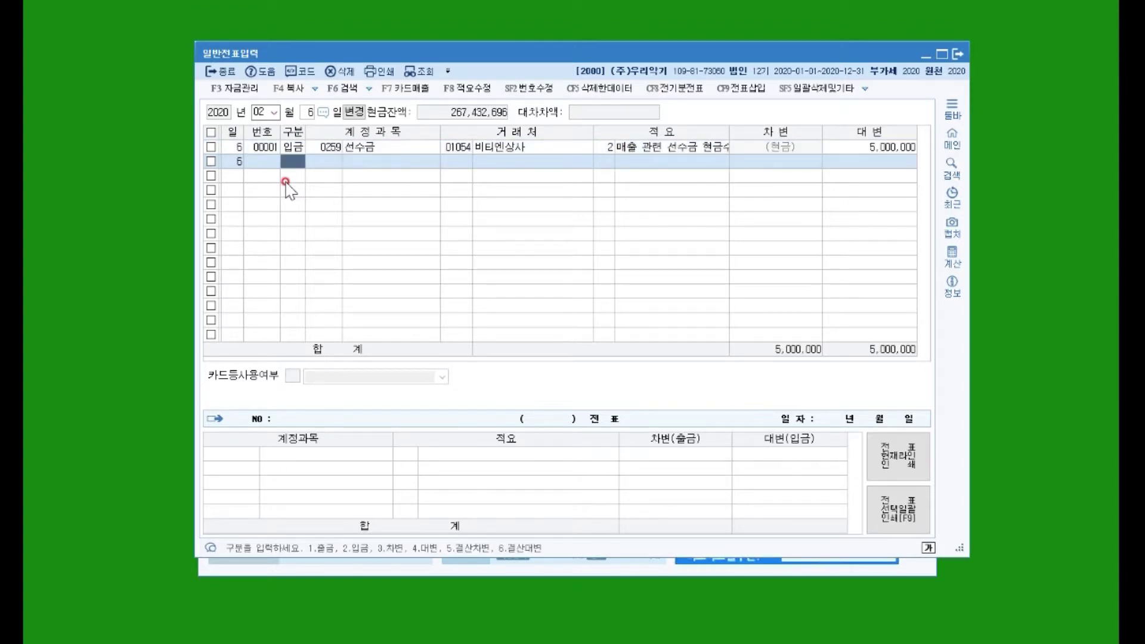
Add a second cash receipt (입금) entry for day 6 using account 0903 배당금수익.
{"action": "type", "text": "2"}
{"action": "key", "text": "Return"}
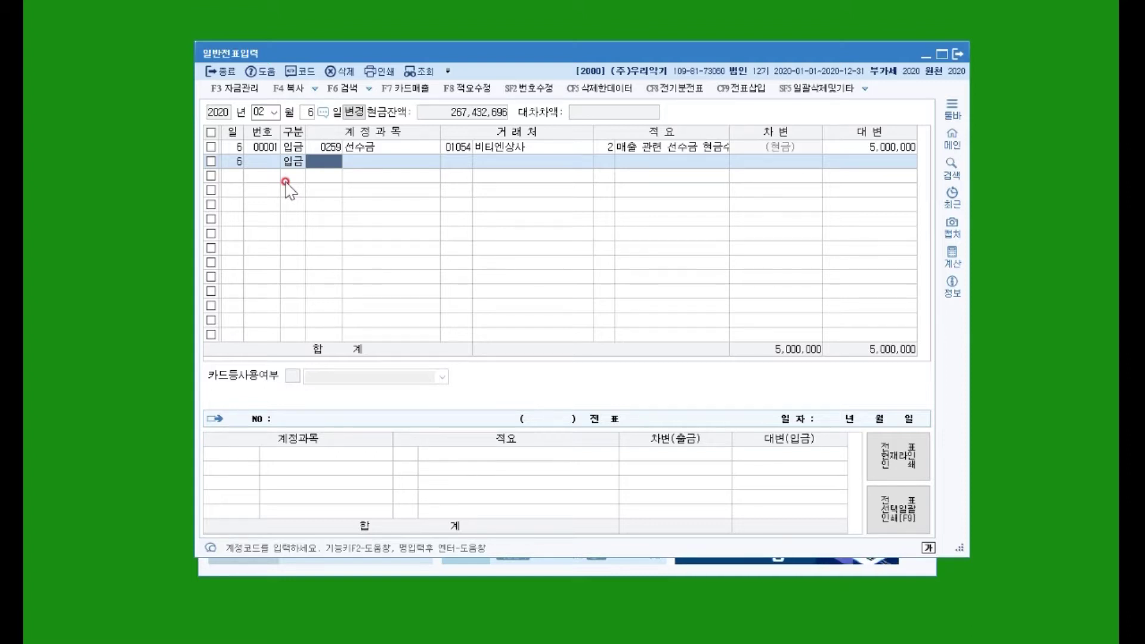
{"action": "type", "text": "배당"}
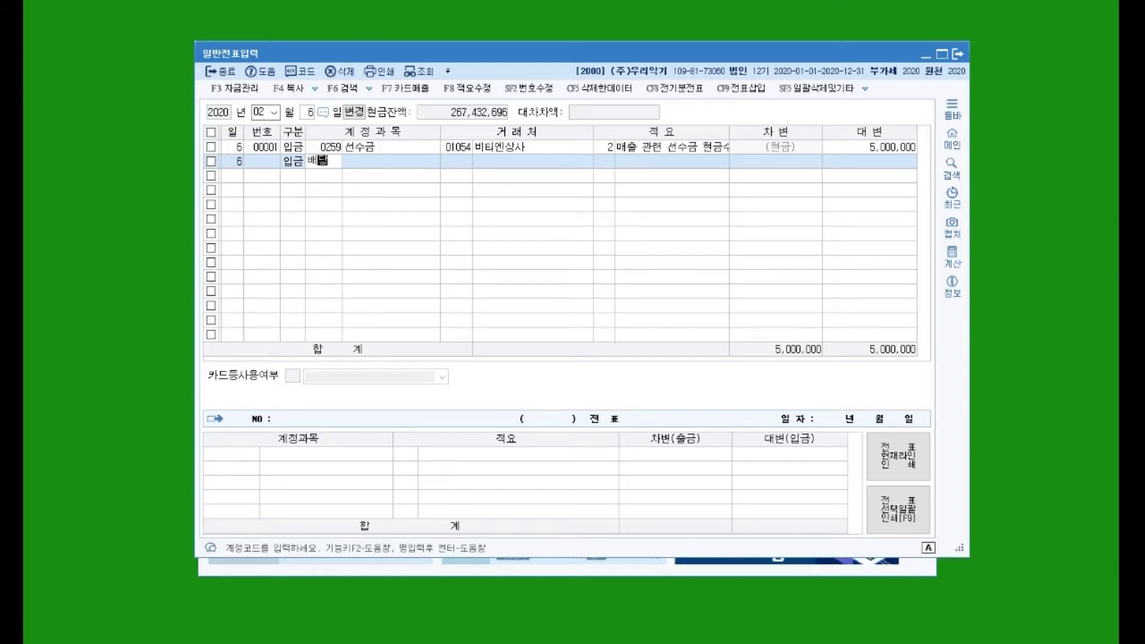
{"action": "key", "text": "Return"}
{"action": "key", "text": "Down"}
{"action": "key", "text": "Down"}
{"action": "key", "text": "Down"}
{"action": "key", "text": "Down"}
{"action": "key", "text": "Down"}
{"action": "key", "text": "Down"}
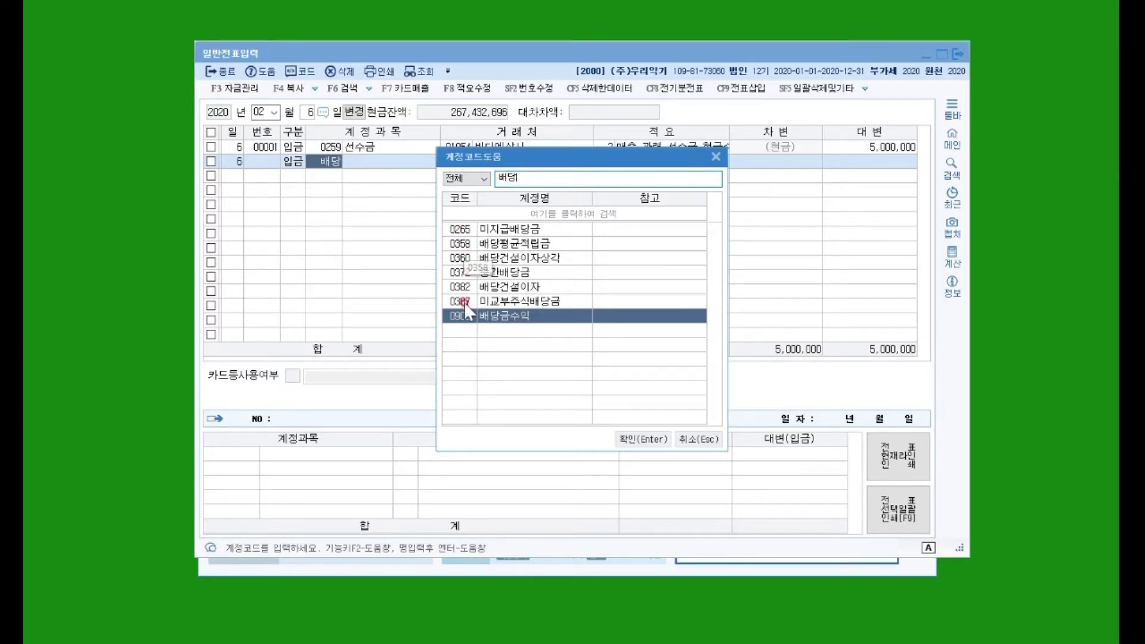
{"action": "left_click", "coordinate": [457, 231]}
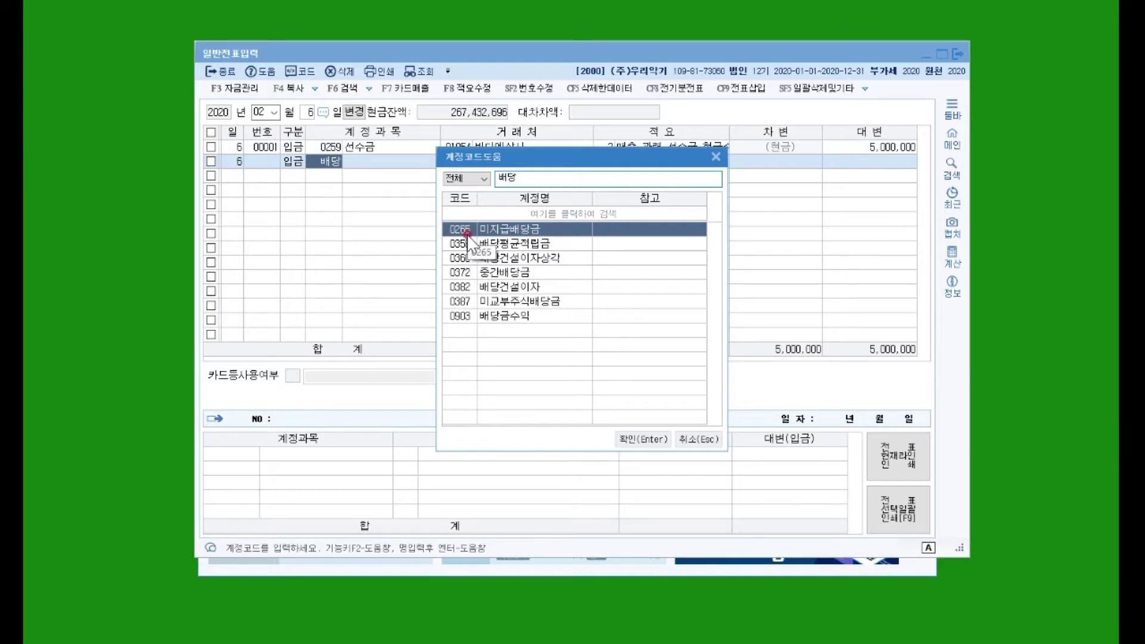
{"action": "left_click", "coordinate": [466, 244]}
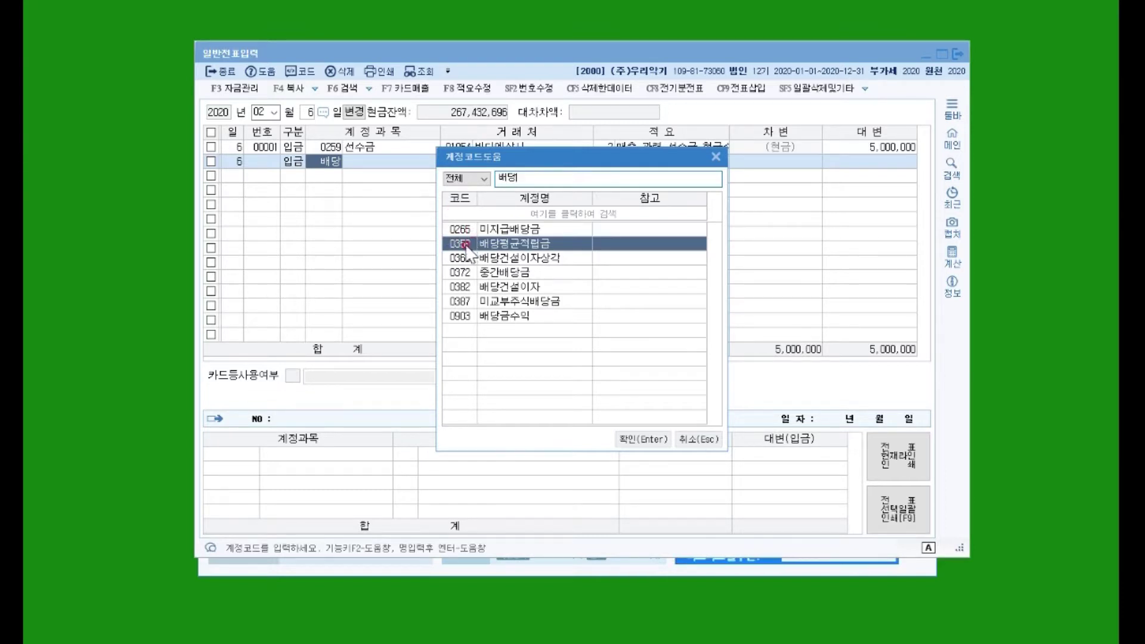
{"action": "left_click", "coordinate": [473, 316]}
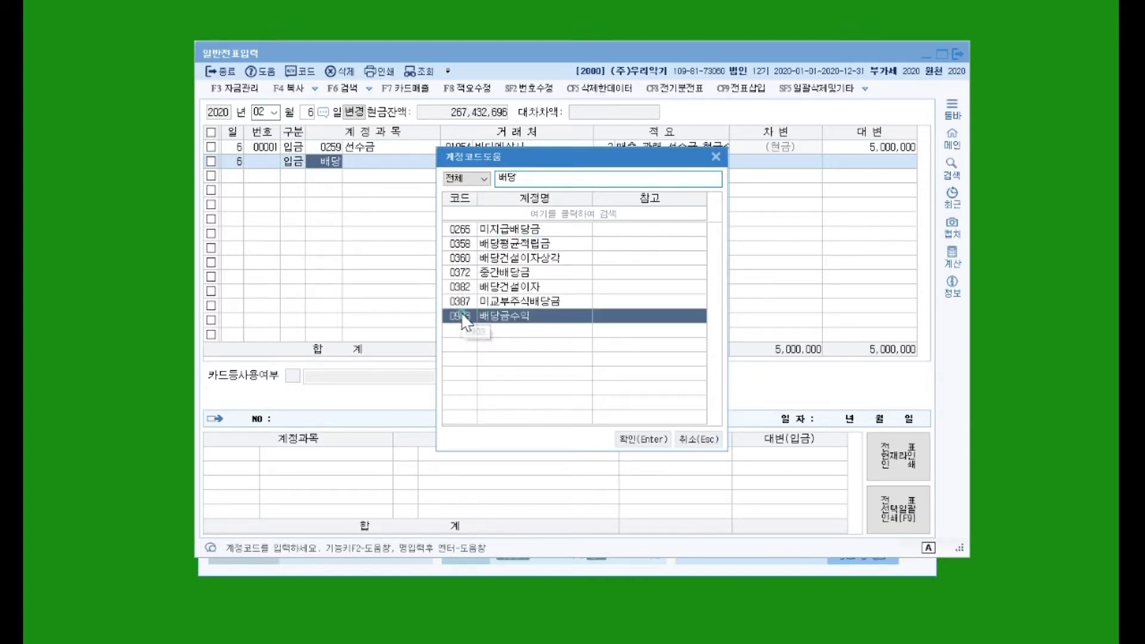
{"action": "double_click", "coordinate": [463, 316]}
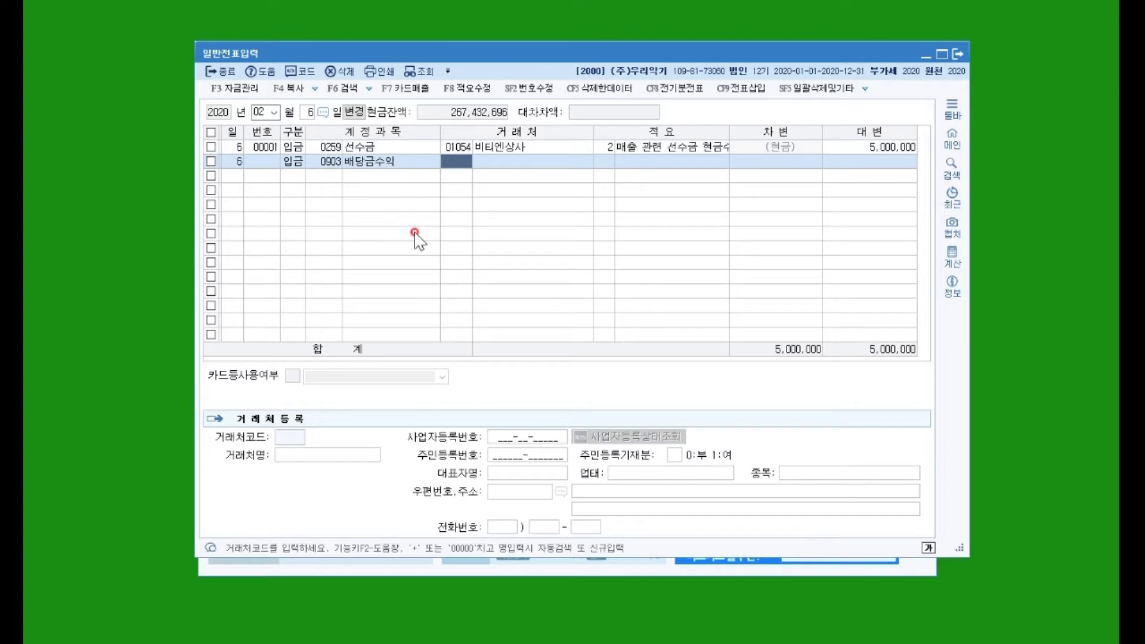
Look up GG in the registered vendor list for the 배당금수익 entry.
{"action": "type", "text": "배"}
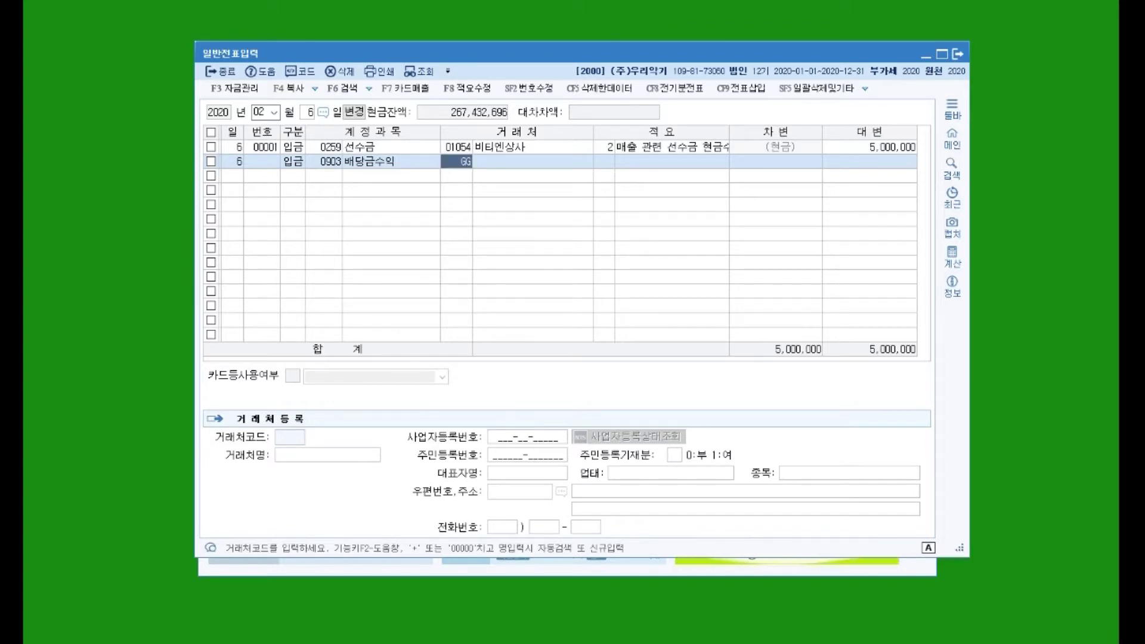
{"action": "key", "text": "Return"}
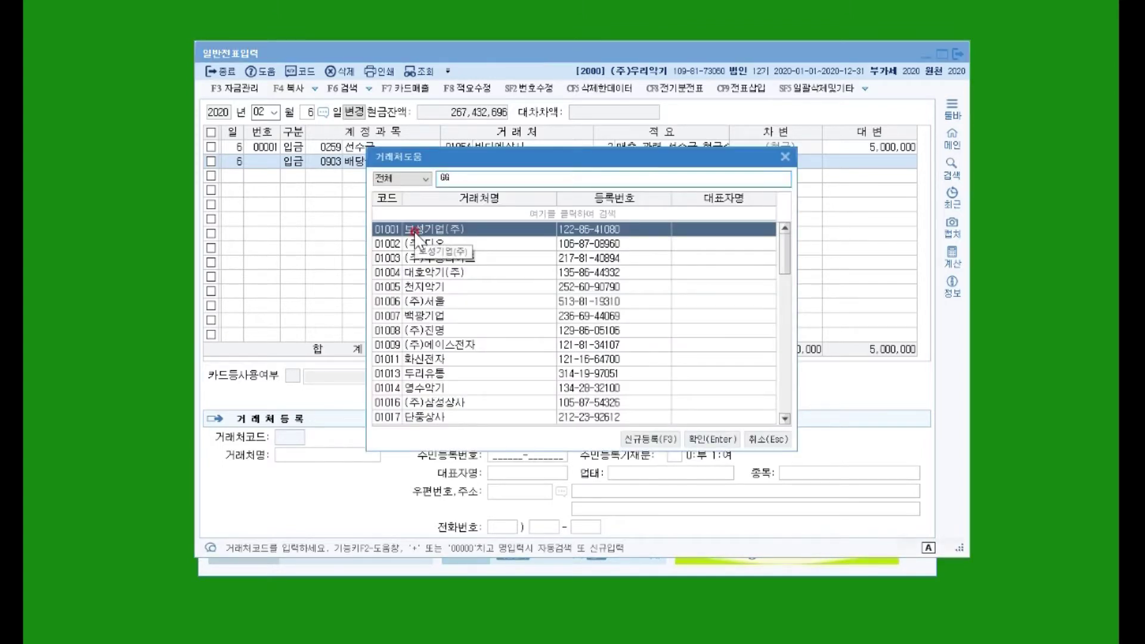
{"action": "key", "text": "Escape"}
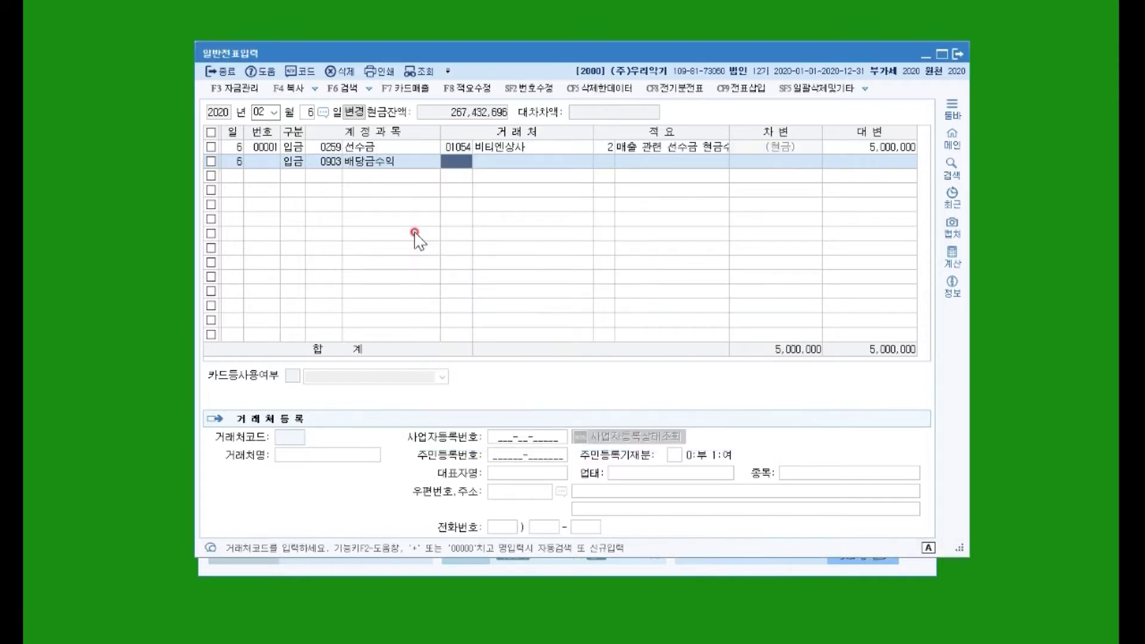
Enter (주)GG directly as the 배당금수익 entry's vendor name, leaving the vendor code blank.
{"action": "key", "text": "Return"}
{"action": "type", "text": "(Wn)"}
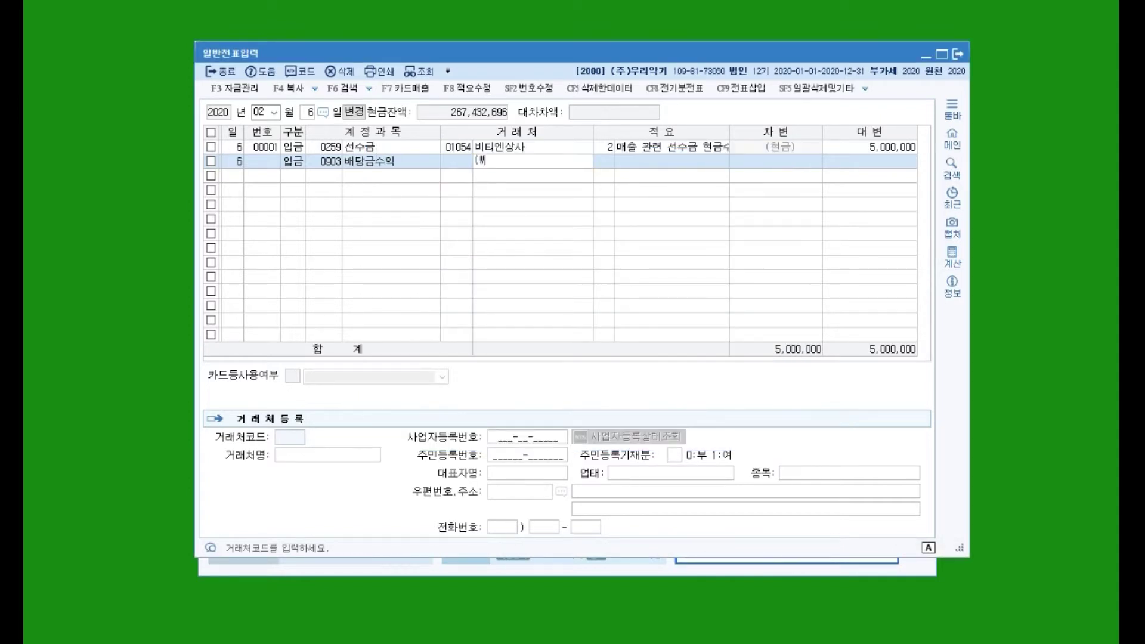
{"action": "key", "text": "BackSpace"}
{"action": "key", "text": "BackSpace"}
{"action": "key", "text": "BackSpace"}
{"action": "key", "text": "Hangul"}
{"action": "type", "text": "주)에이"}
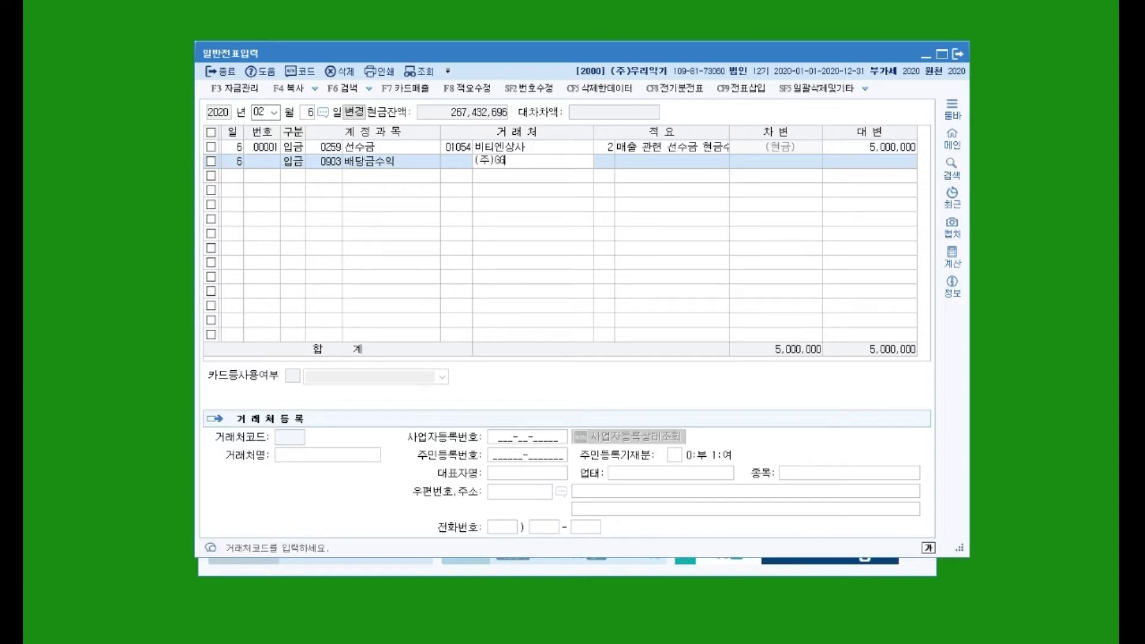
{"action": "key", "text": "Return"}
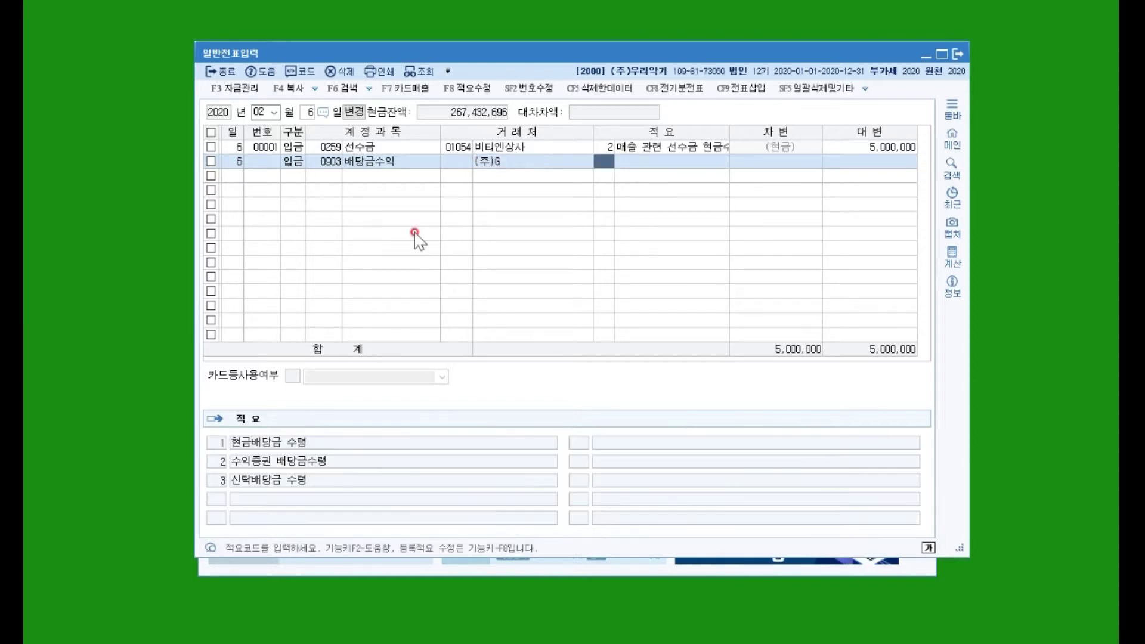
{"action": "key", "text": "Left"}
{"action": "type", "text": "(주)g"}
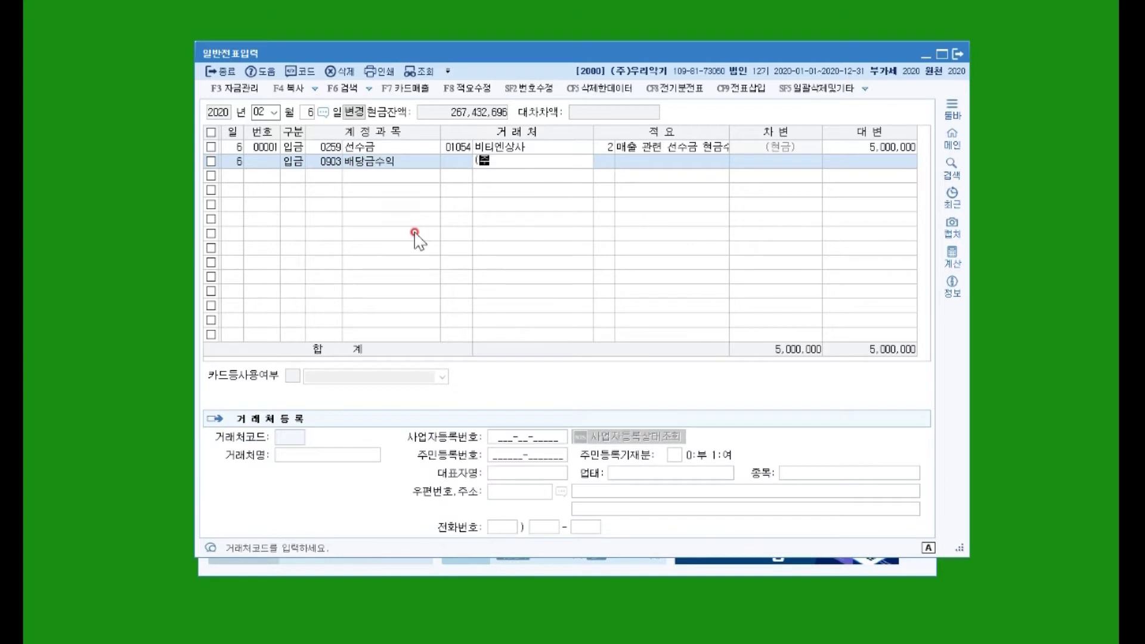
{"action": "key", "text": "BackSpace"}
{"action": "type", "text": "gg"}
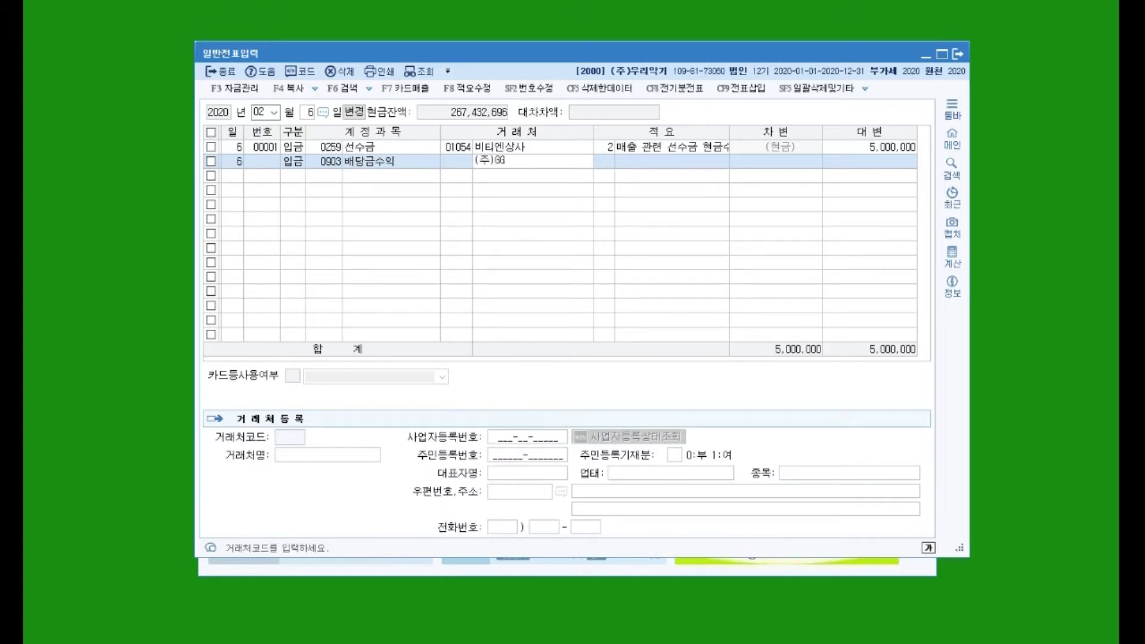
{"action": "key", "text": "Return"}
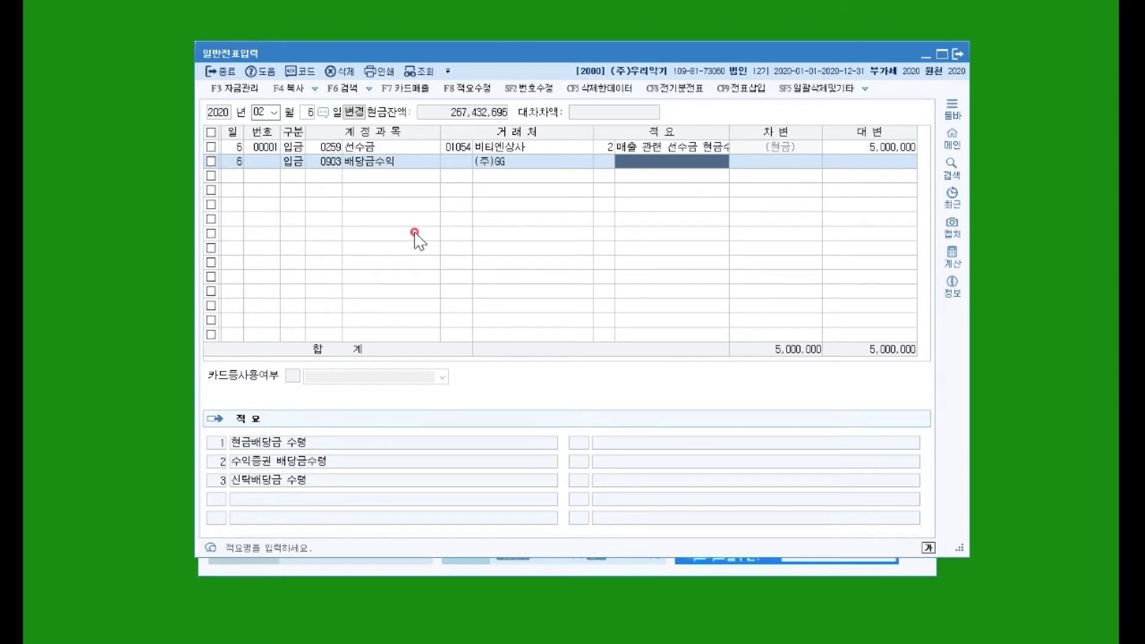
Leave the 배당금수익 entry's summary blank and set its credit amount to 500,000.
{"action": "key", "text": "Return"}
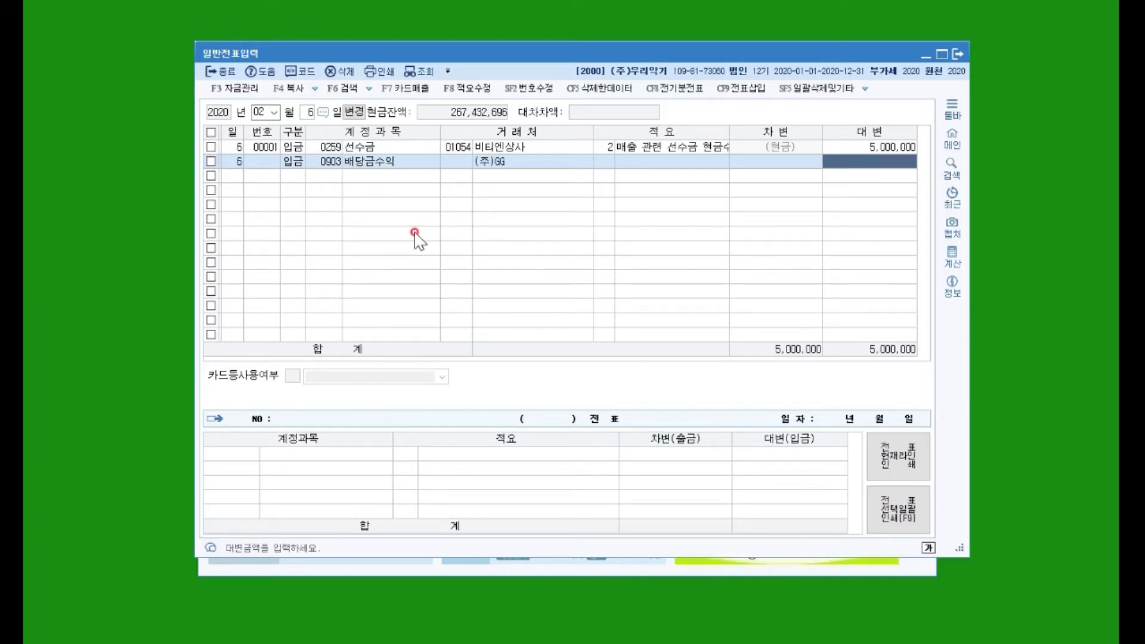
{"action": "type", "text": "500,000"}
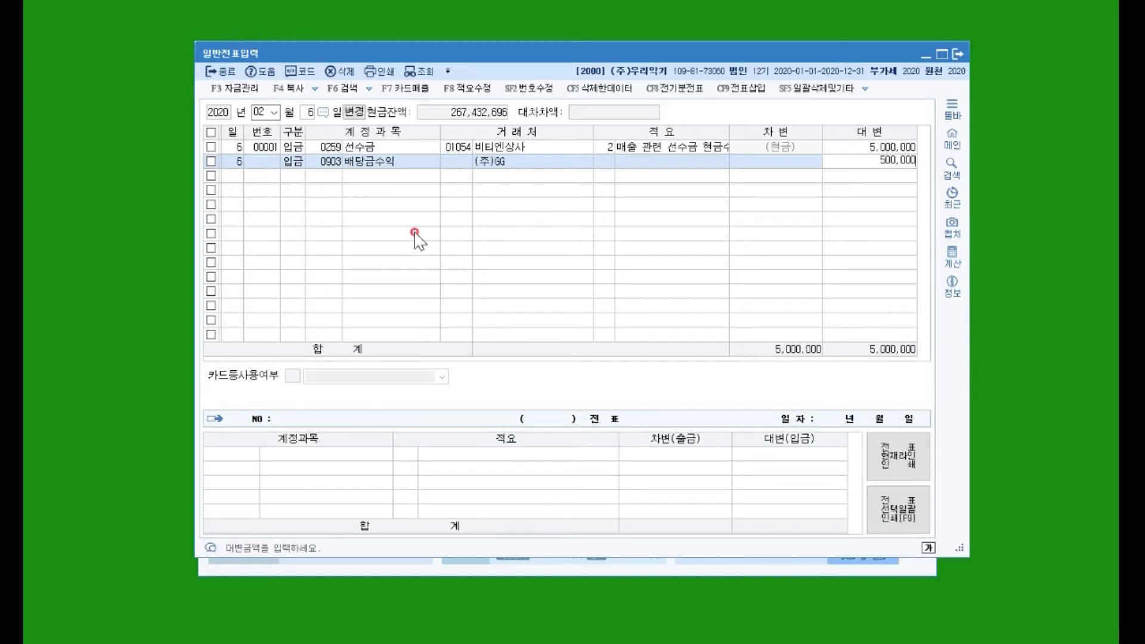
{"action": "key", "text": "Return"}
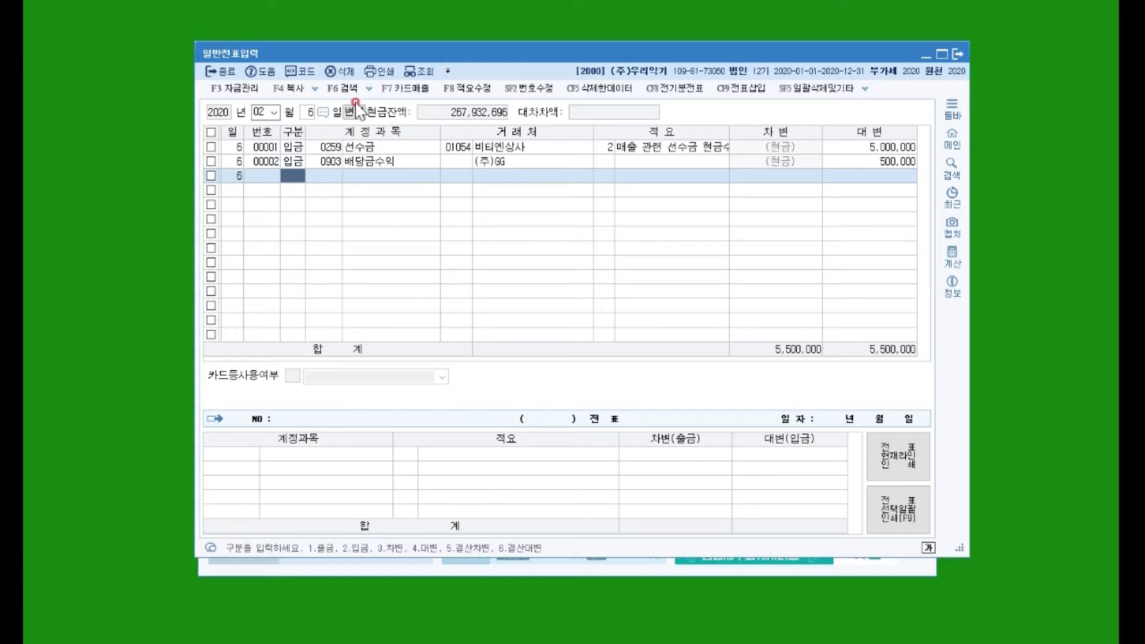
Mark the 선수금 receipt voucher 00001 and open its print preview.
{"action": "left_click", "coordinate": [213, 147]}
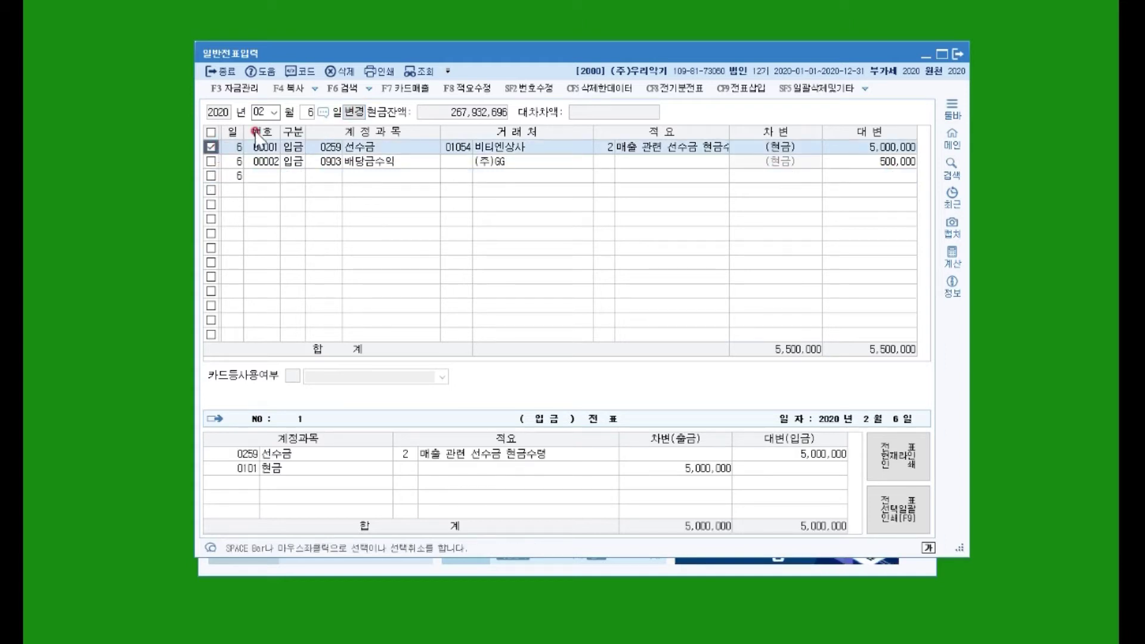
{"action": "right_click", "coordinate": [917, 142]}
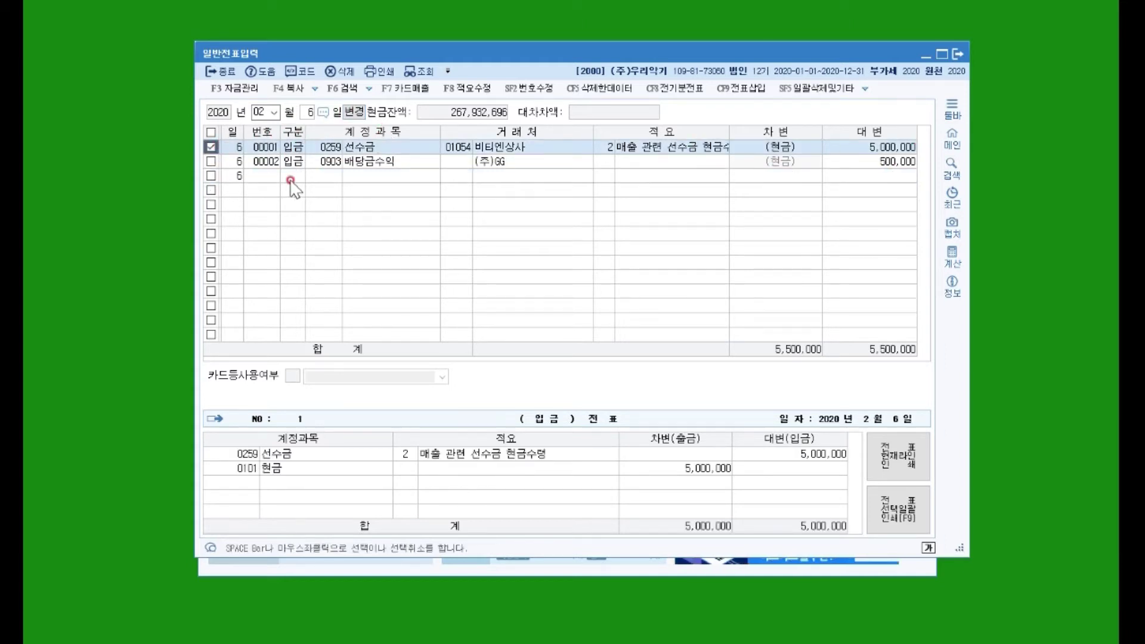
{"action": "left_click", "coordinate": [339, 162]}
{"action": "left_click", "coordinate": [296, 162]}
{"action": "key", "text": "Up"}
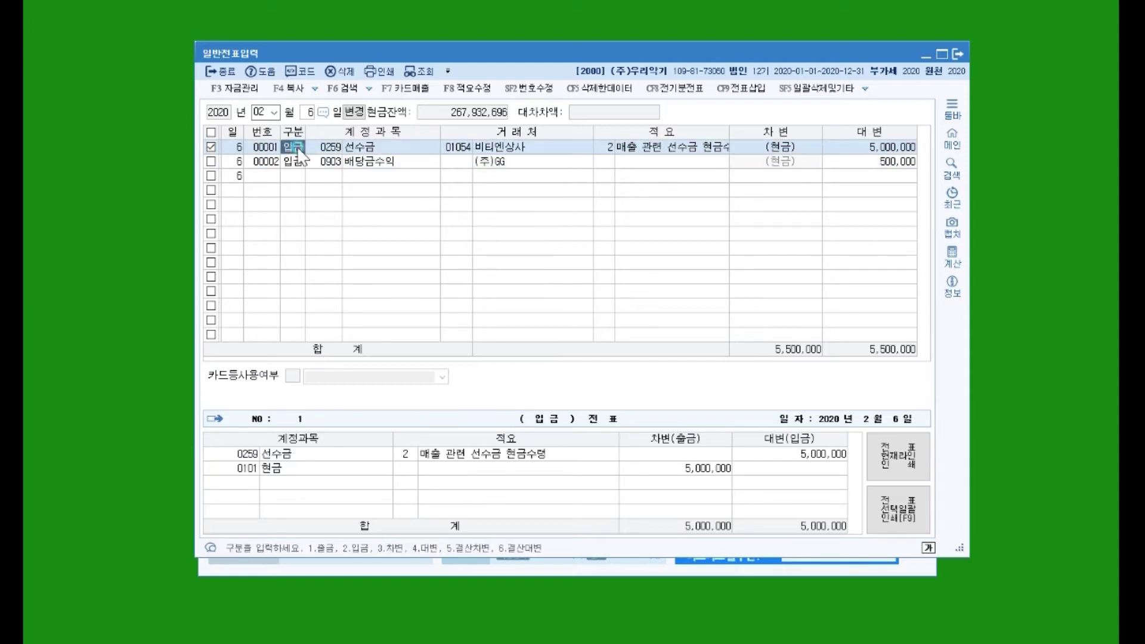
{"action": "left_click", "coordinate": [322, 151]}
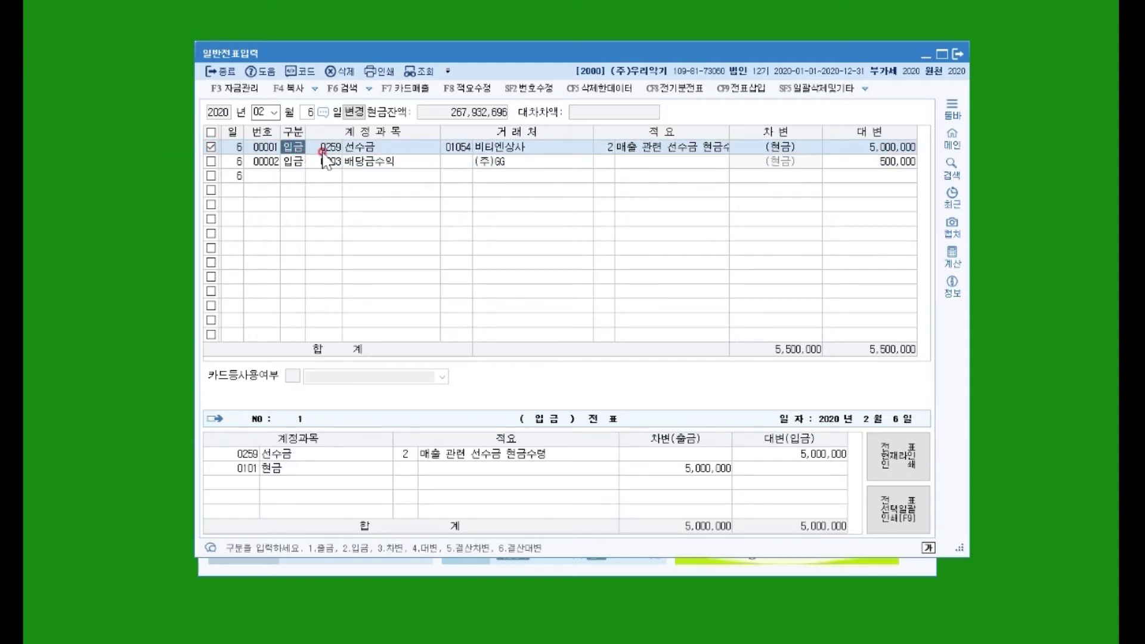
{"action": "left_click", "coordinate": [380, 70]}
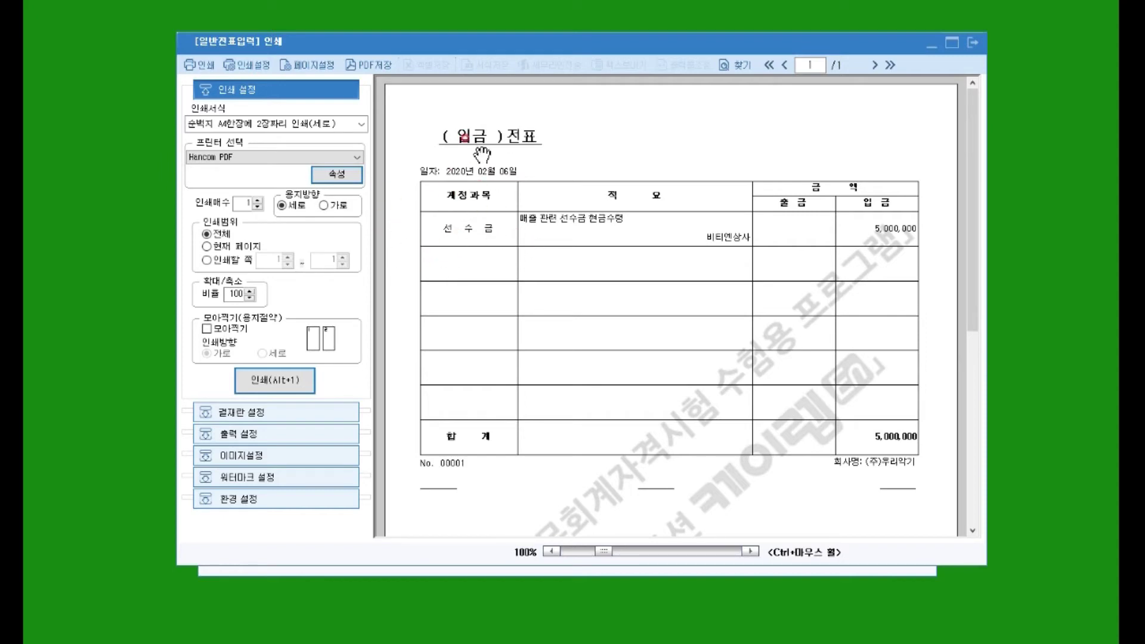
Examine the receipt voucher's preview and the available print forms, keeping 순백지 A4한장에 2장짜리 인쇄(세로), and close the preview.
{"action": "scroll", "coordinate": [738, 299], "scroll_direction": "down", "scroll_amount": 3}
{"action": "scroll", "coordinate": [740, 298], "scroll_direction": "up", "scroll_amount": 3}
{"action": "left_click", "coordinate": [262, 123]}
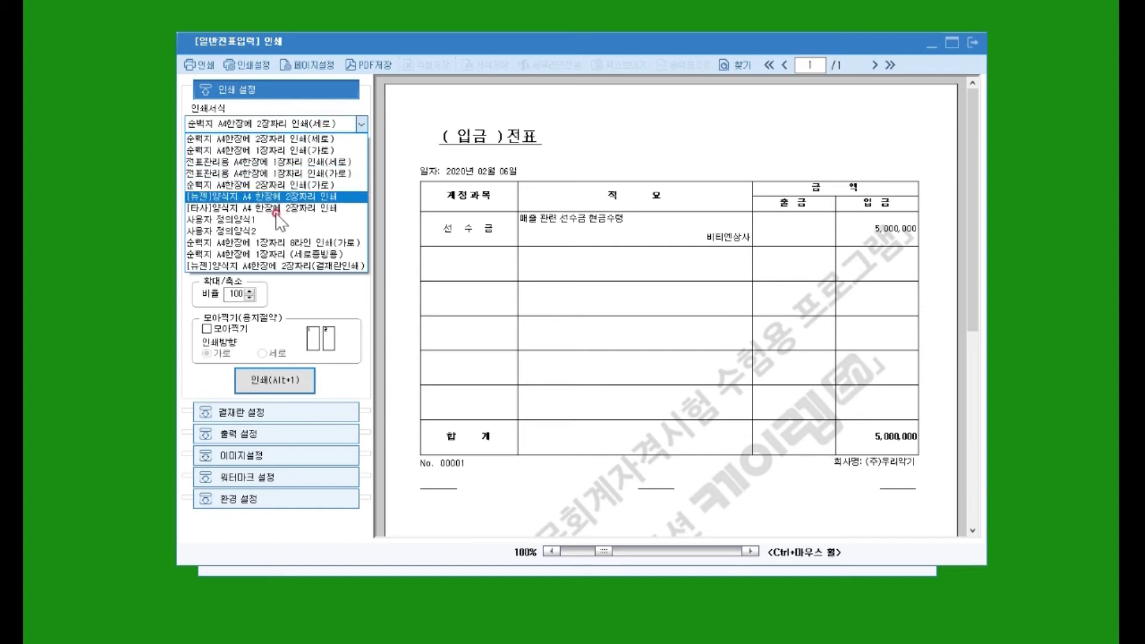
{"action": "left_click", "coordinate": [247, 140]}
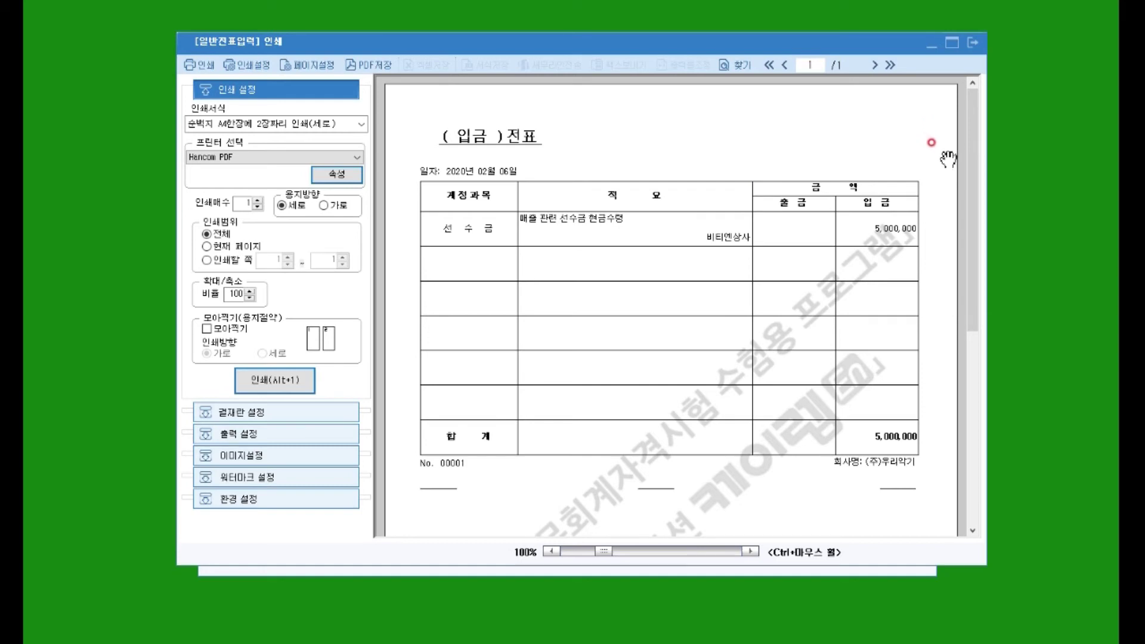
{"action": "left_click", "coordinate": [968, 44]}
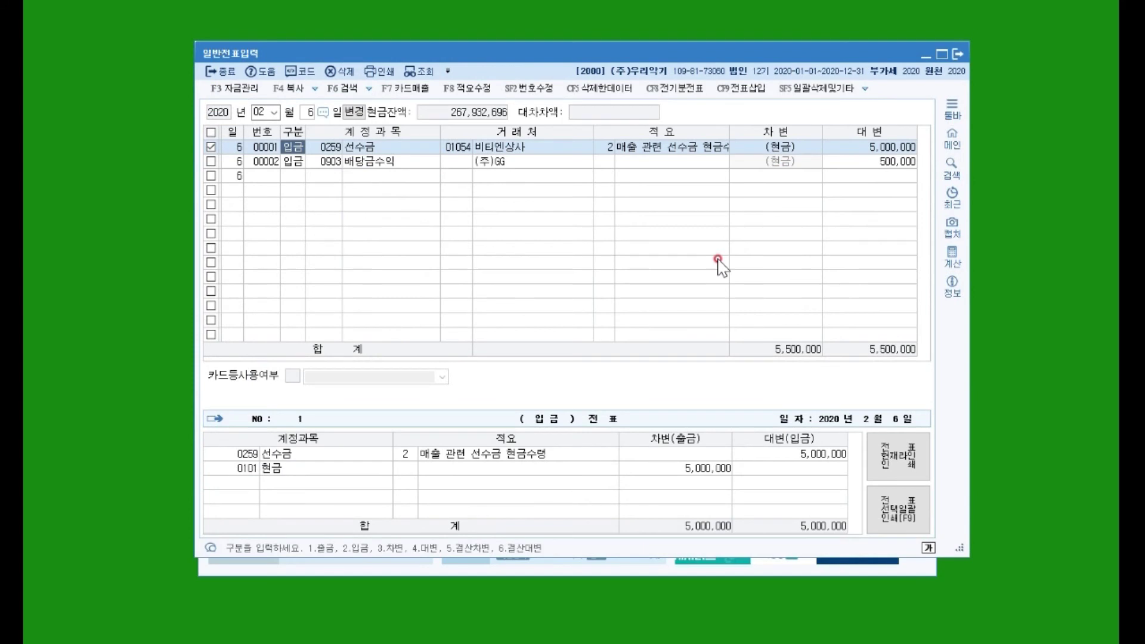